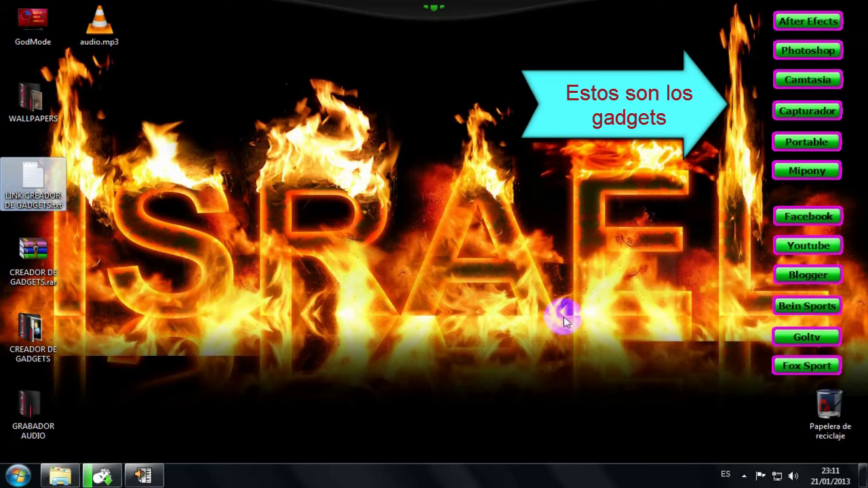
Launch the Facebook desktop gadget to show what it opens, and close the browser window.
click(807, 219)
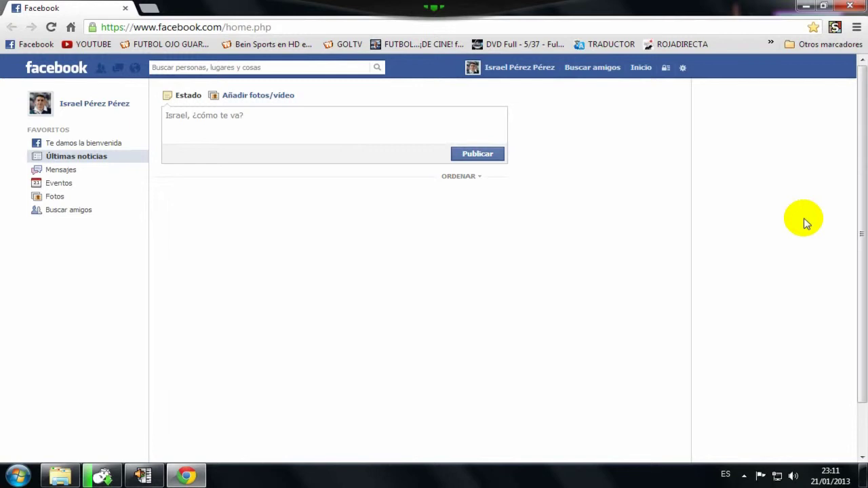
click(850, 6)
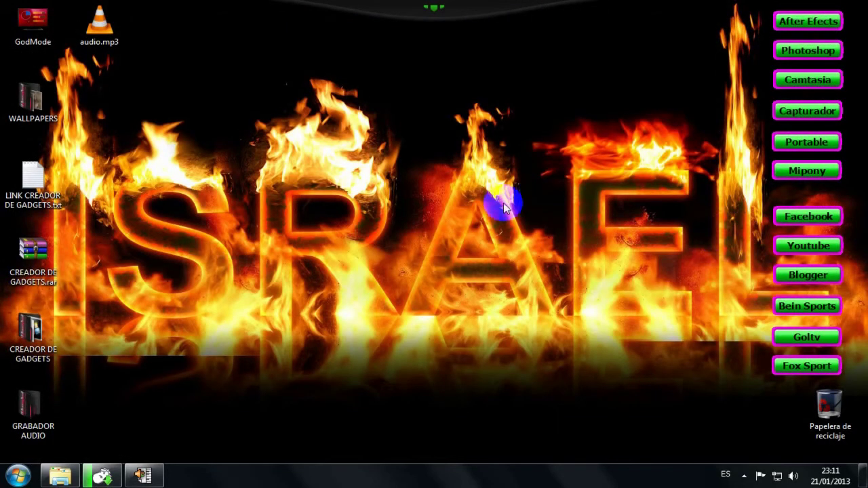
Copy the download link from LINK CREADOR DE GADGETS.txt, close the file and minimize the Mipony window.
double_click(31, 177)
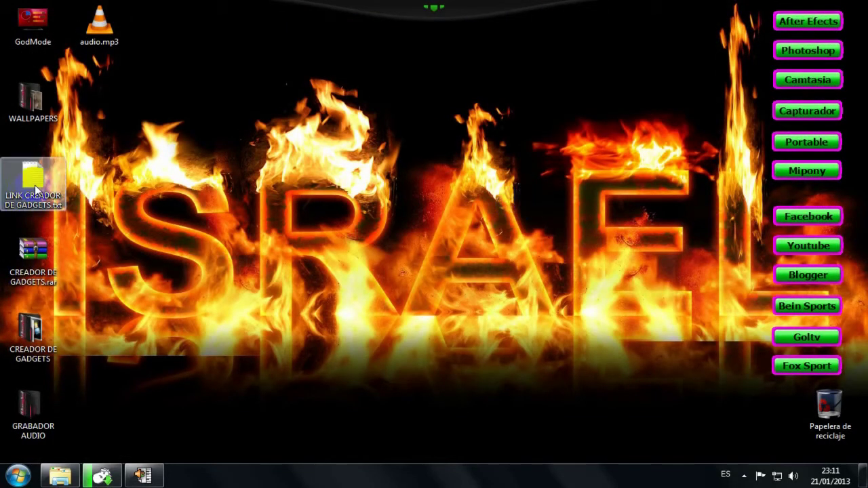
click(356, 310)
drag(363, 259, 109, 260)
key(ctrl+c)
right_click(181, 262)
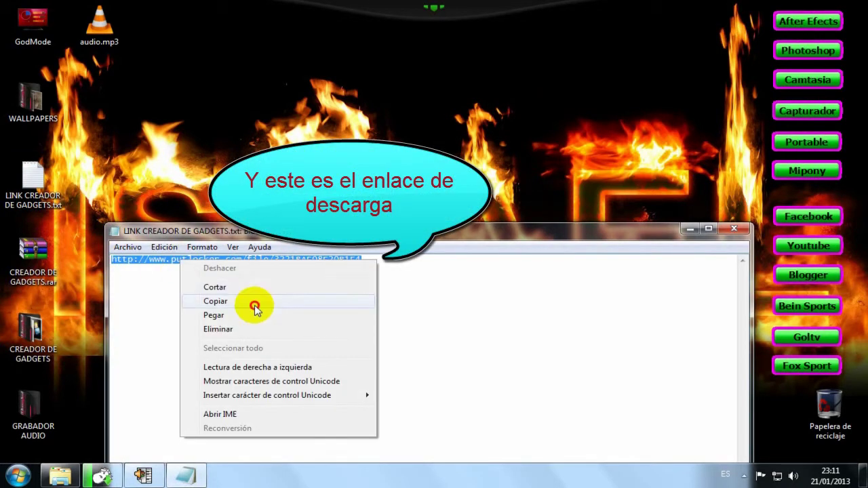
click(256, 305)
click(733, 229)
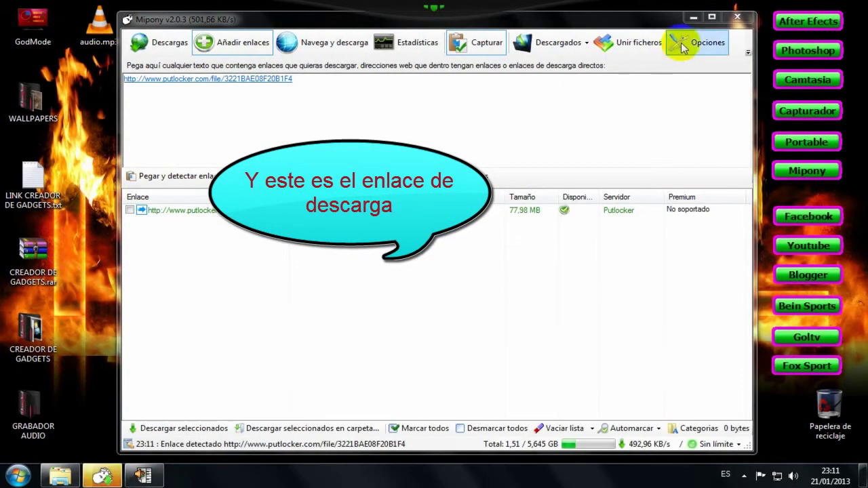
click(693, 17)
click(250, 300)
Open Google Chrome and load the copied PutLocker link for CREADOR DE GADGETS.rar.
click(19, 476)
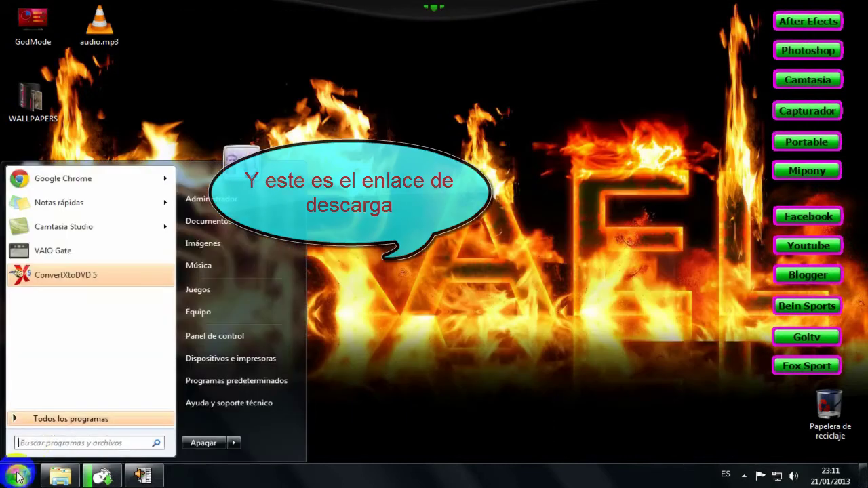
click(108, 176)
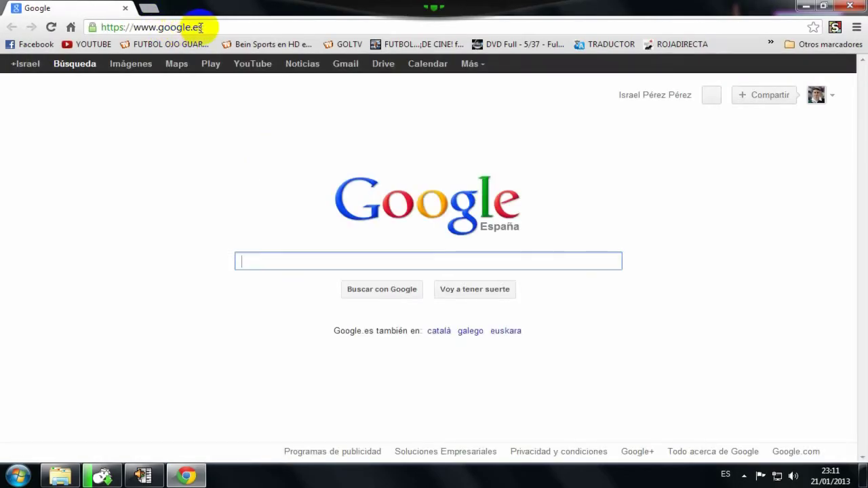
right_click(202, 28)
click(239, 81)
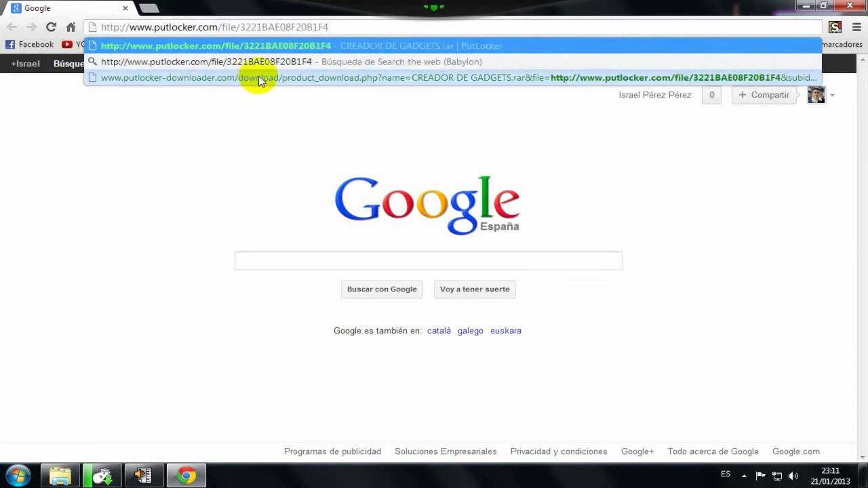
click(280, 44)
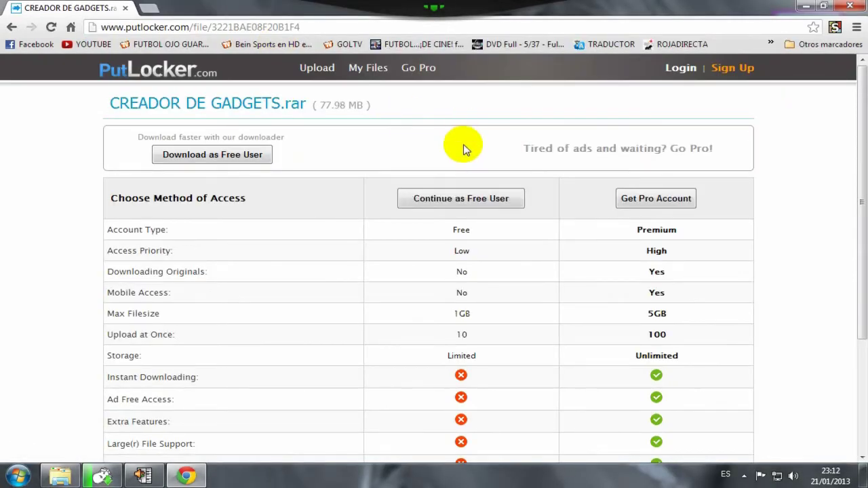
Start downloading CREADOR DE GADGETS.rar as a free user and close the pop-up ad.
click(446, 202)
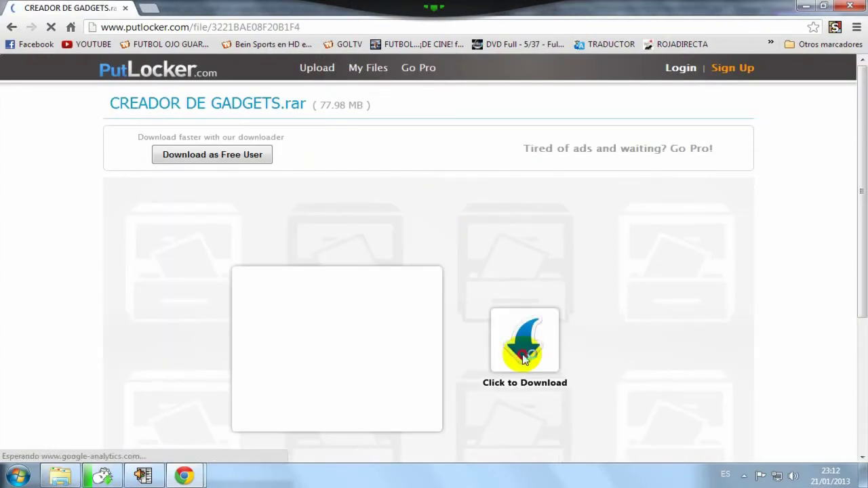
click(524, 357)
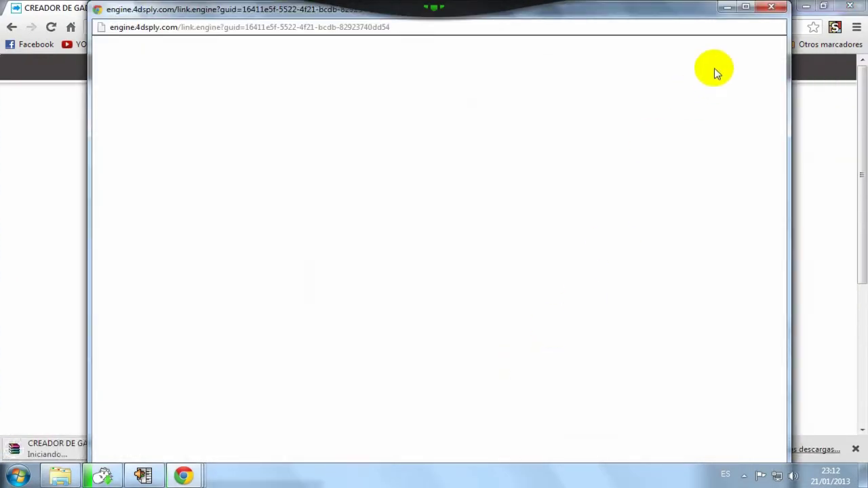
click(771, 7)
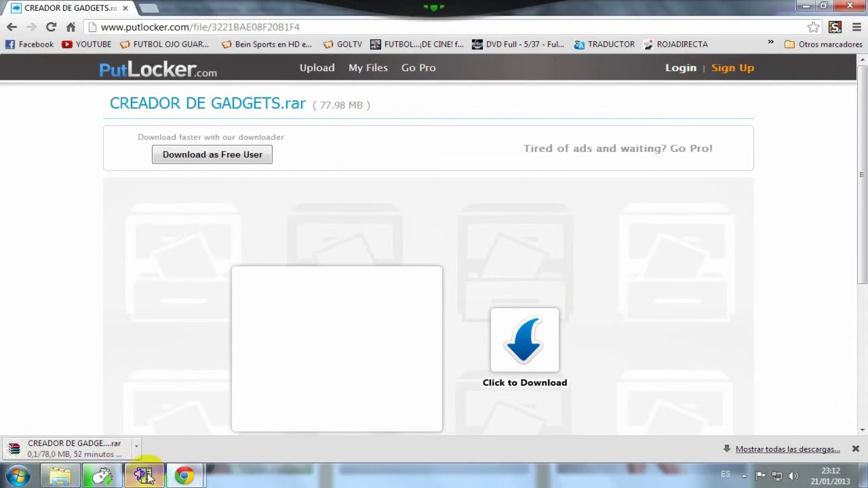
Close the Chrome windows and confirm quitting with the running download cancelled.
click(853, 8)
click(852, 8)
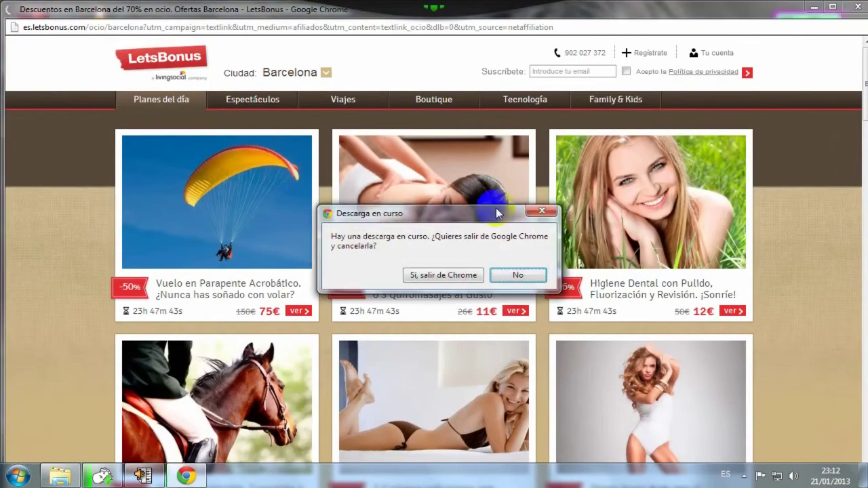
click(441, 277)
Extract CREADOR DE GADGETS.rar into the desktop folder CREADOR DE GADGETS, replacing all existing files, and put the archive back in its icon column.
drag(51, 254, 246, 101)
click(34, 186)
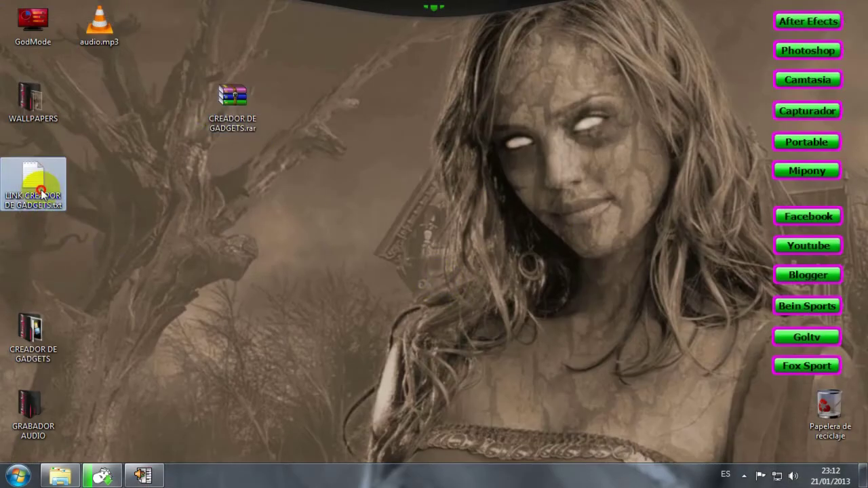
right_click(237, 112)
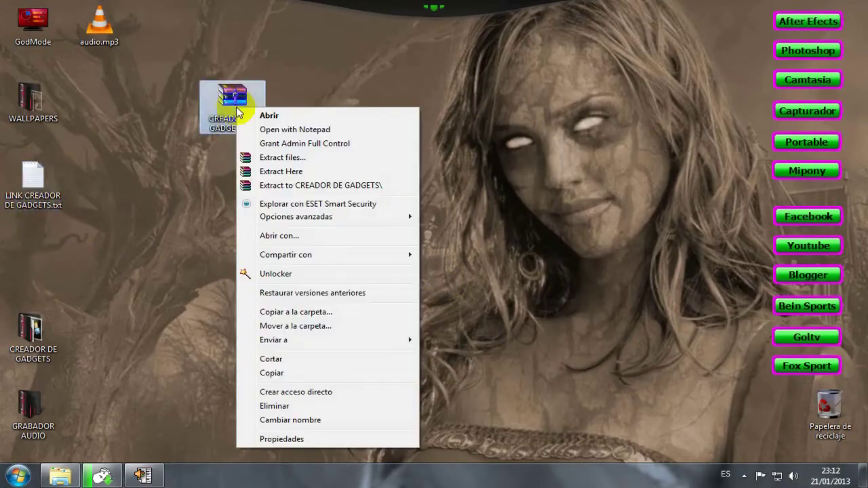
click(310, 154)
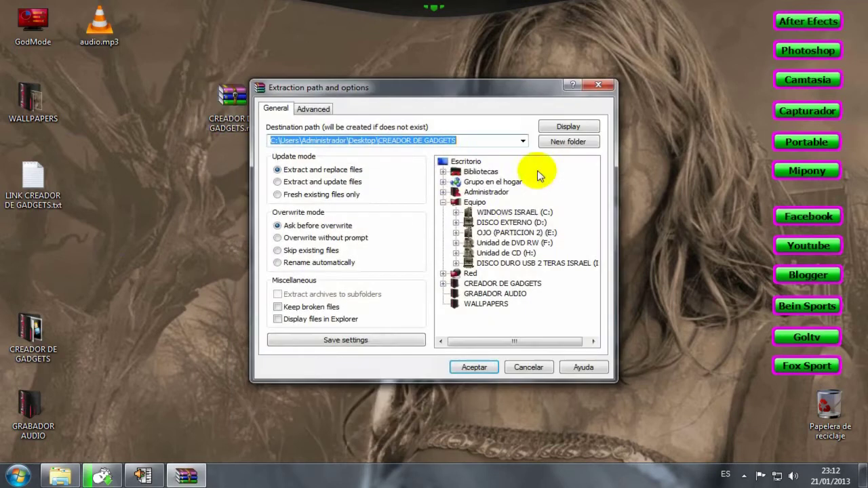
click(473, 368)
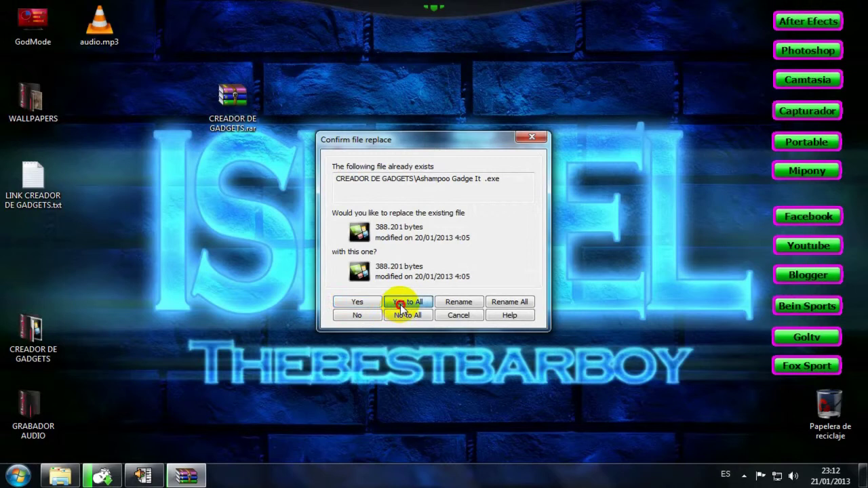
click(401, 304)
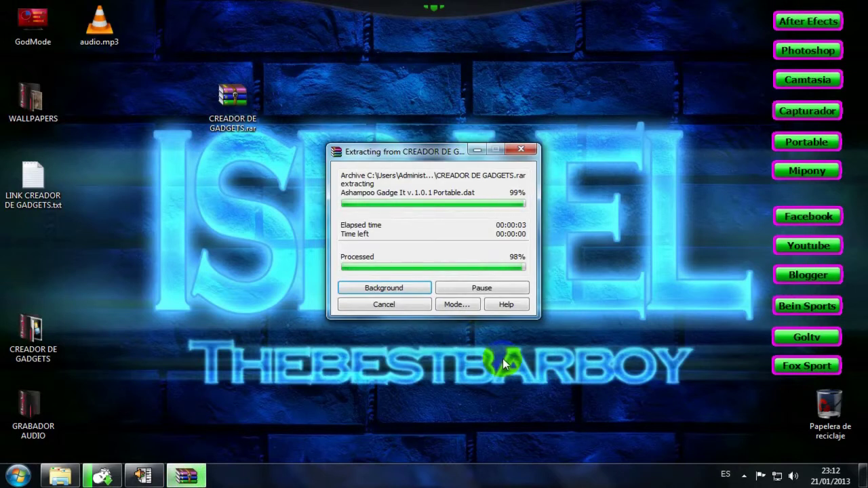
drag(233, 98, 41, 252)
Launch Ashampoo Gadge It .exe from the extracted CREADOR DE GADGETS folder and close the folder window.
drag(59, 326, 261, 95)
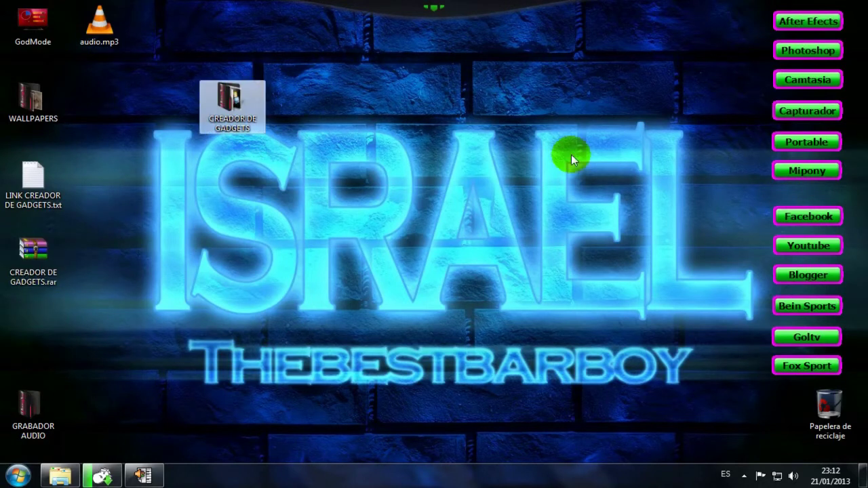
double_click(254, 121)
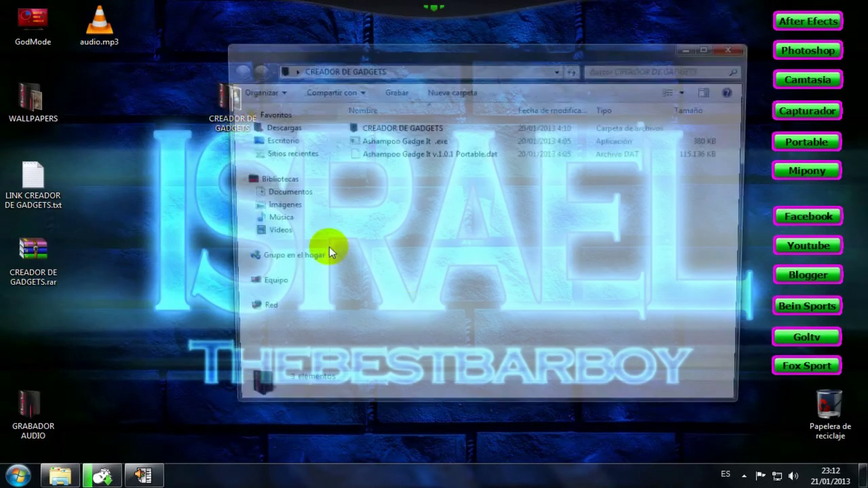
click(410, 140)
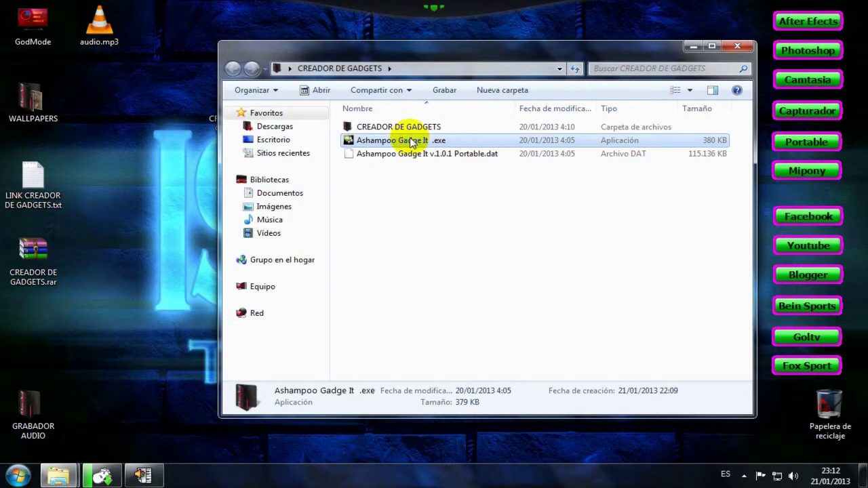
right_click(410, 140)
click(507, 93)
click(739, 46)
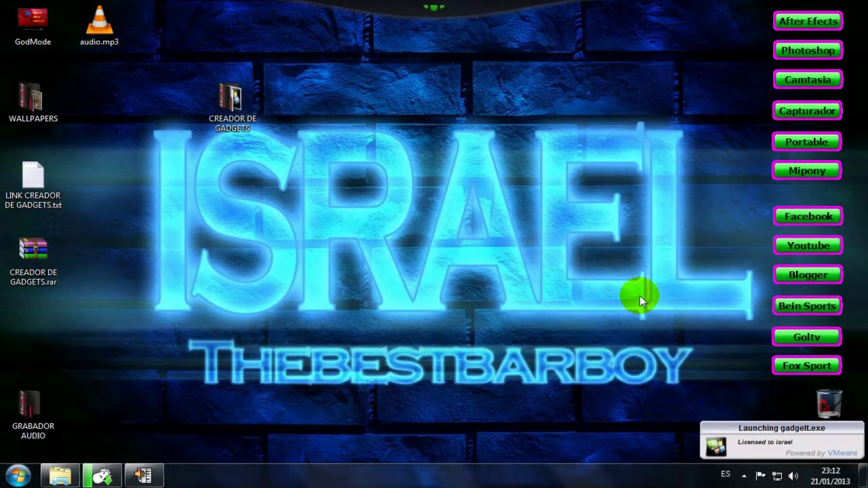
drag(232, 102, 32, 339)
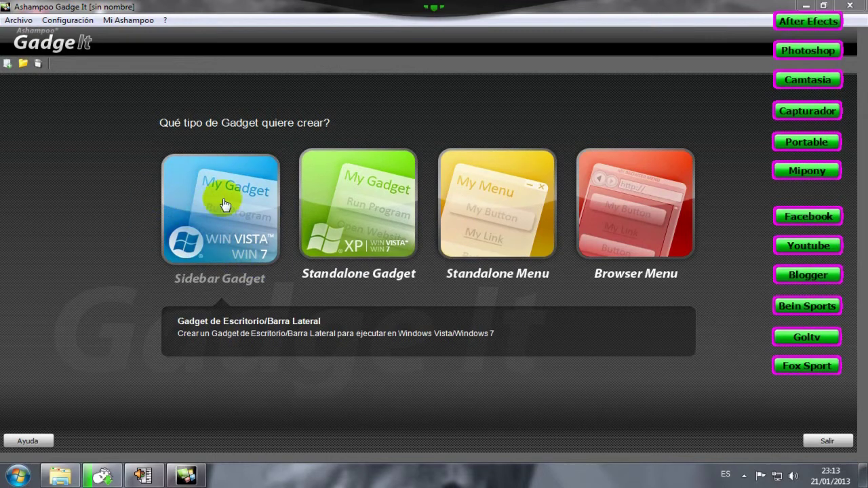
Create a Sidebar Gadget titled "programas" without background music and continue to its information page.
click(220, 213)
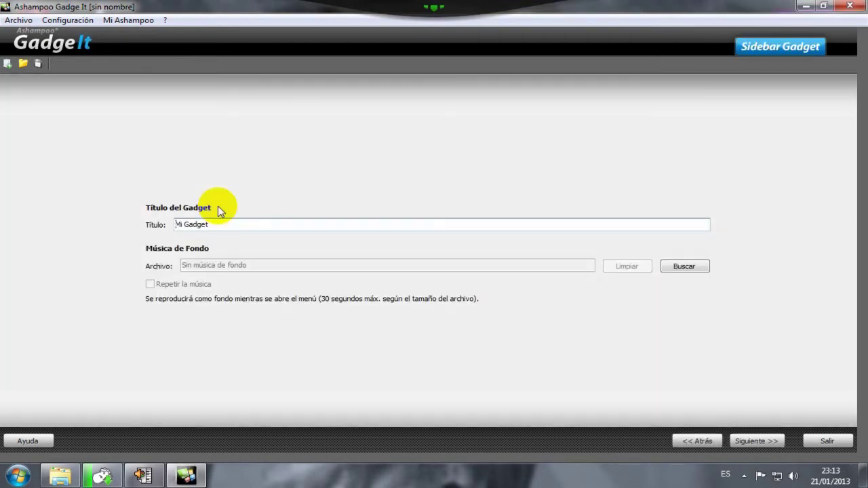
drag(221, 226, 96, 229)
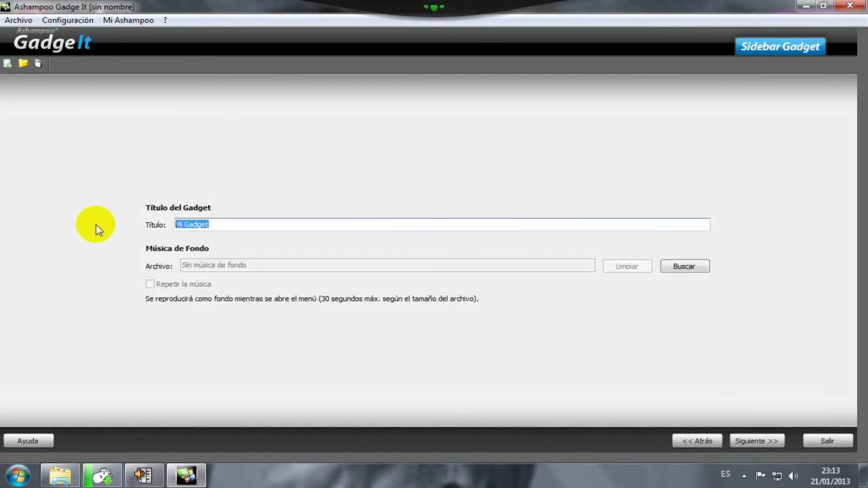
text(p)
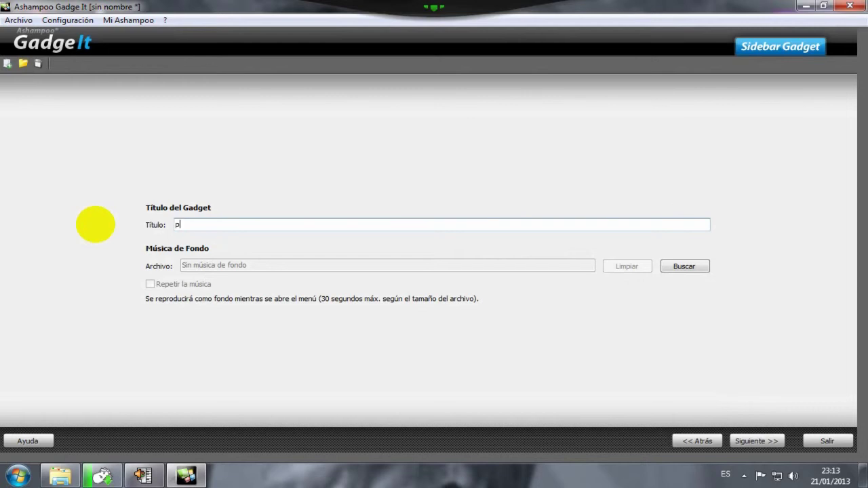
text(rogramas)
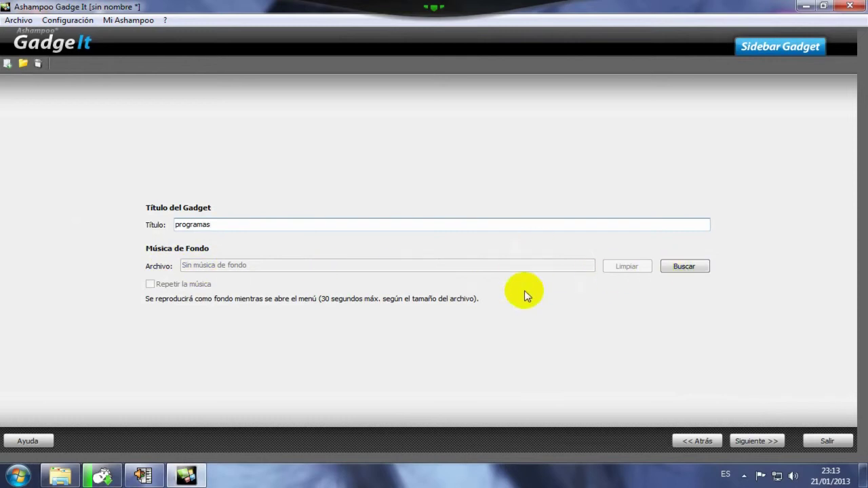
click(746, 440)
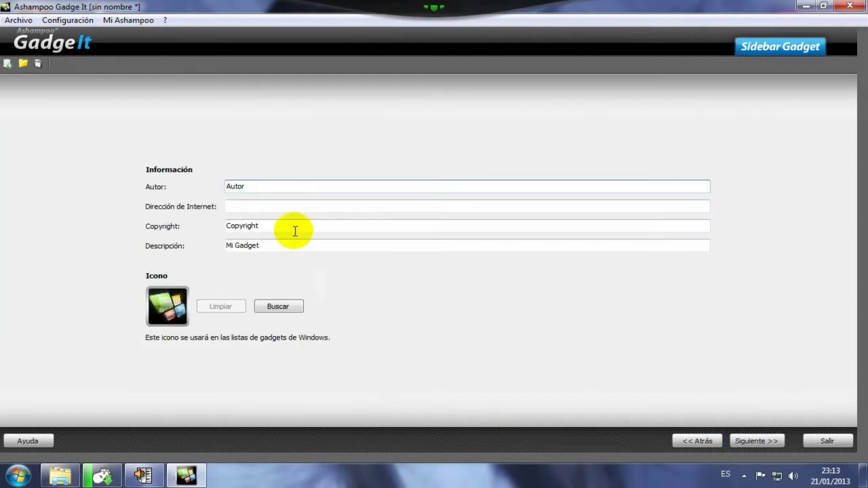
Enter the author's name in the gadget information and continue to the layout editor.
drag(259, 190, 129, 190)
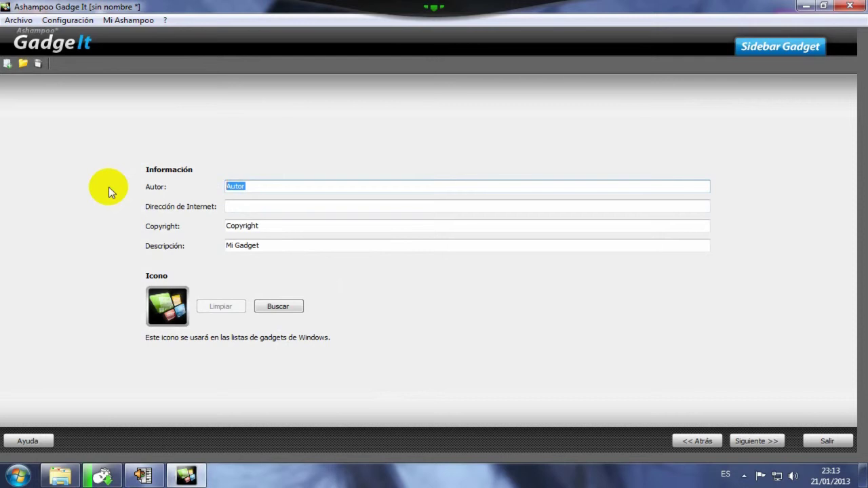
text(israel)
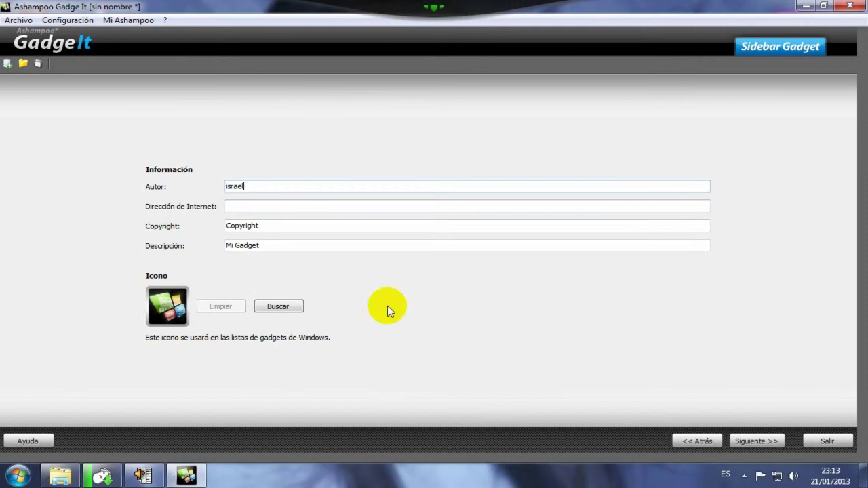
click(754, 442)
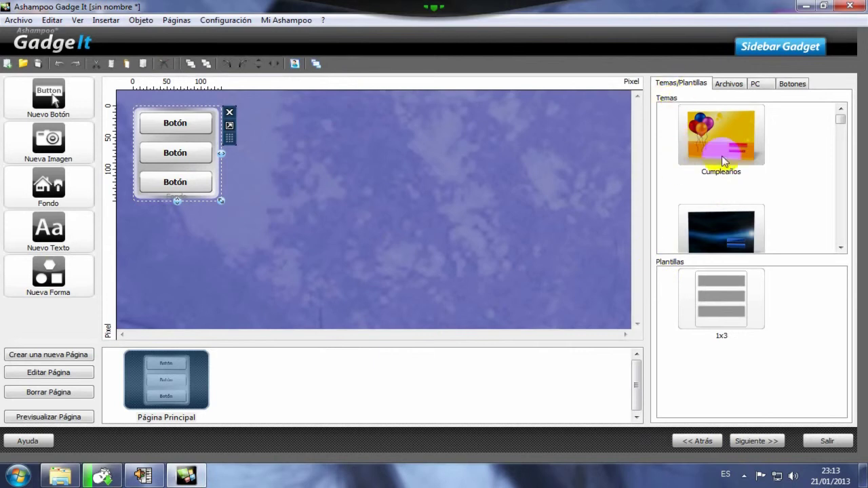
Try the Luz Negra, Navidad and Color themes on the gadget.
mouse_move(841, 120)
mouse_down()
mouse_move(841, 150)
mouse_move(841, 128)
mouse_up()
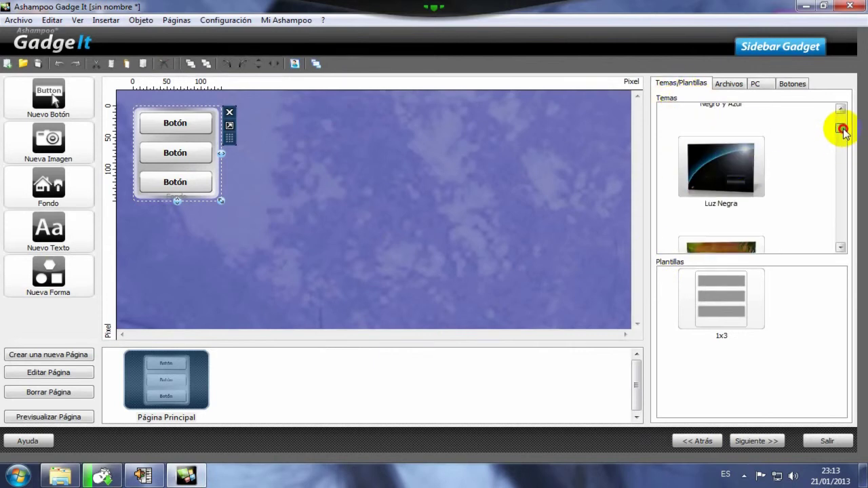
click(736, 165)
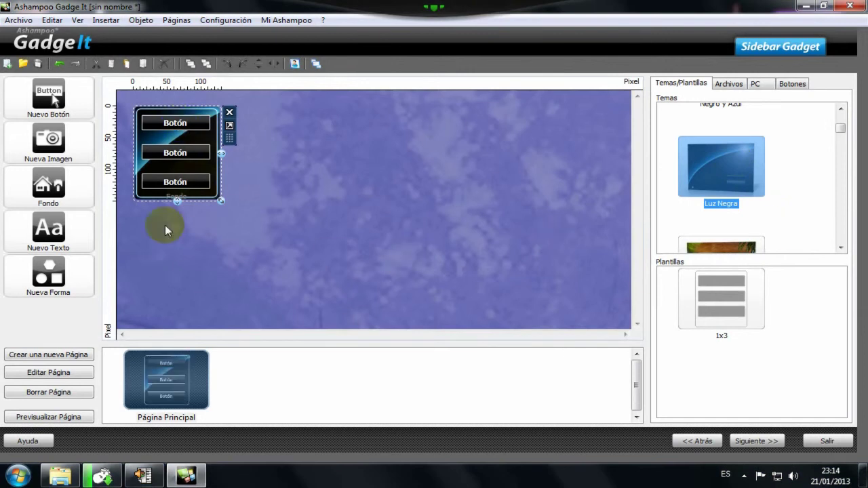
drag(841, 134, 841, 139)
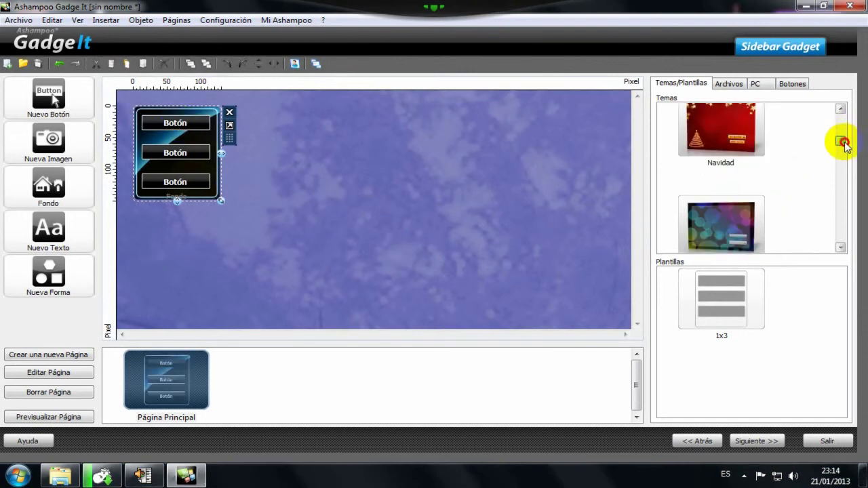
click(730, 144)
click(707, 226)
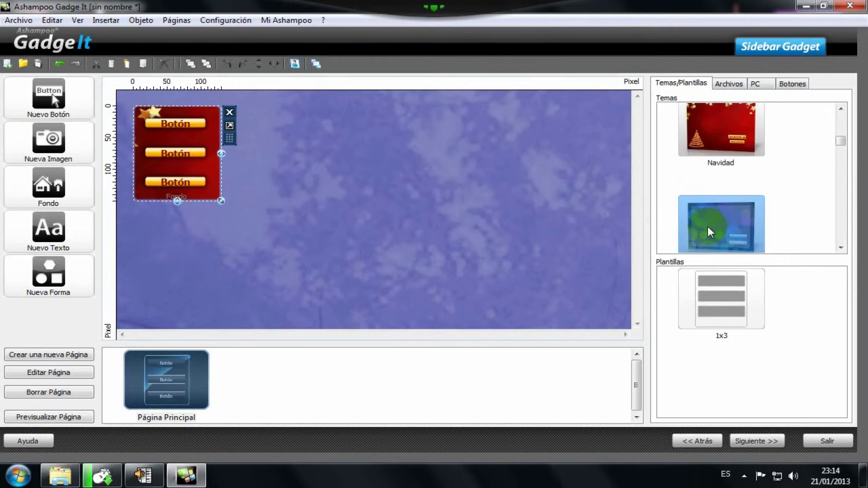
Apply the desert dunes theme with green buttons, listed just after Por defecto, to the gadget.
click(841, 247)
click(841, 247)
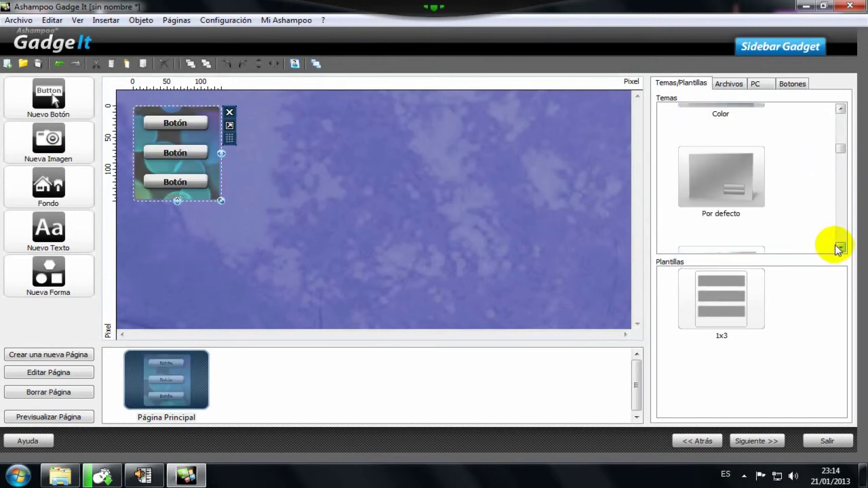
click(840, 248)
click(737, 236)
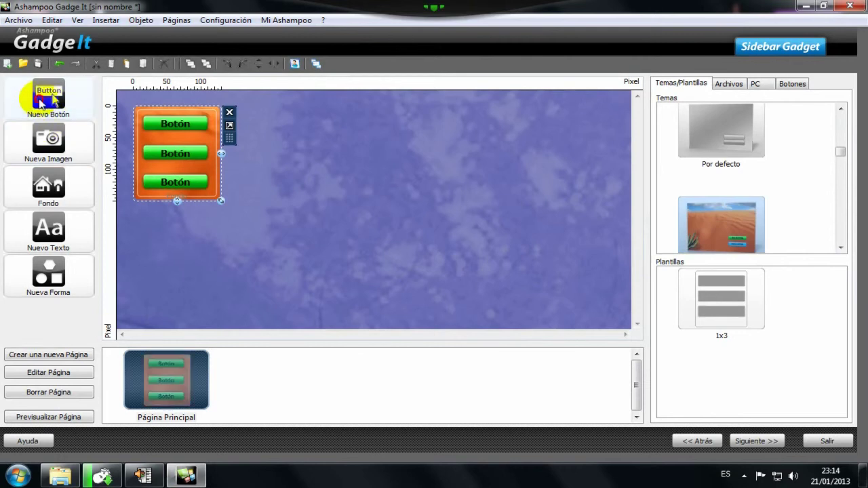
click(41, 98)
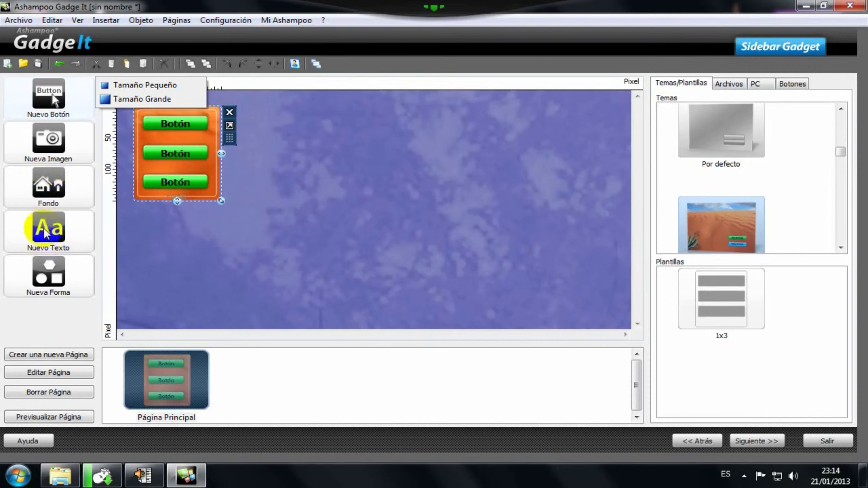
click(371, 184)
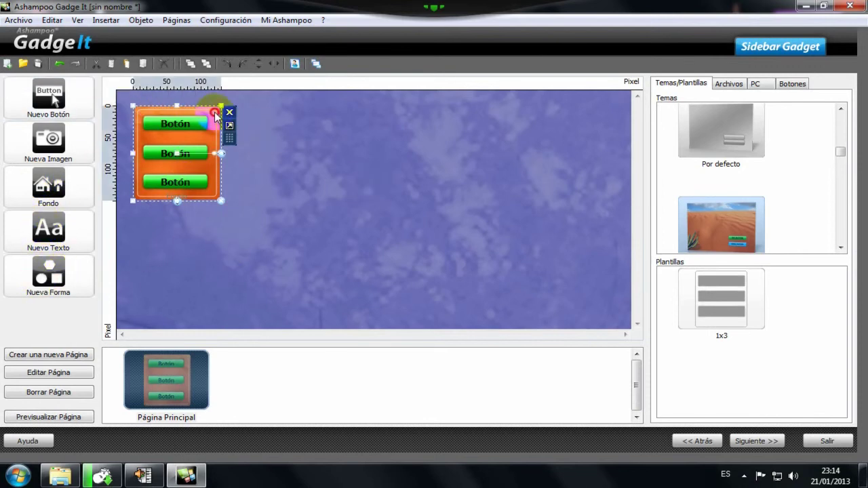
mouse_move(219, 120)
mouse_down()
mouse_move(226, 135)
mouse_move(213, 115)
mouse_up()
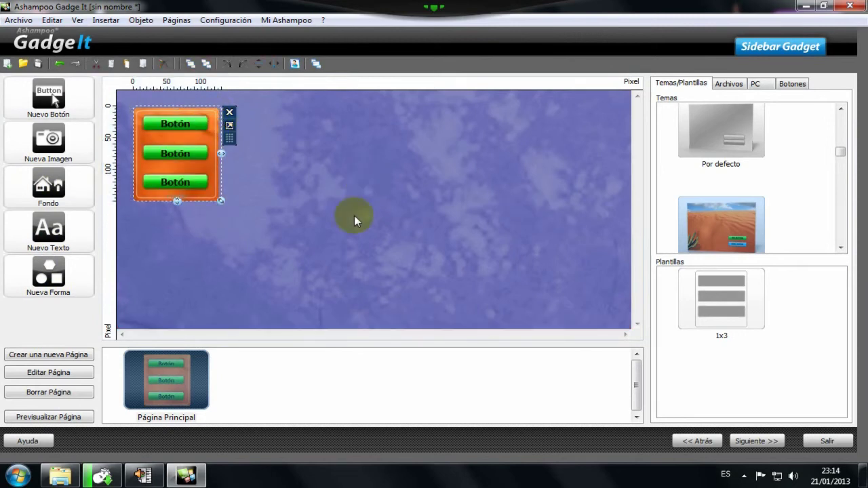
Name the gadget's first button Facebook and set its action to open a website.
click(184, 127)
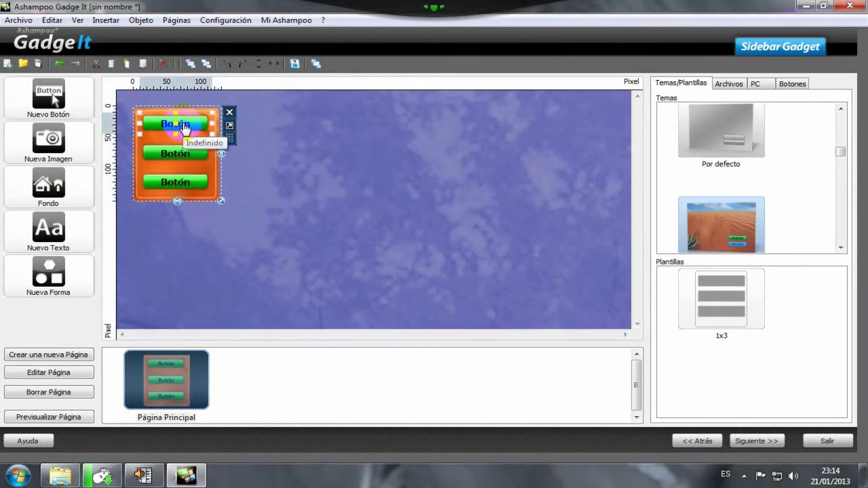
double_click(183, 126)
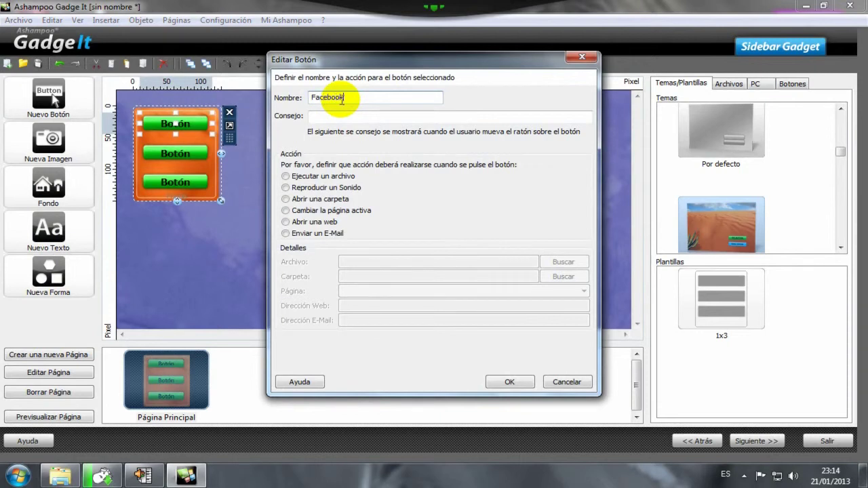
click(285, 222)
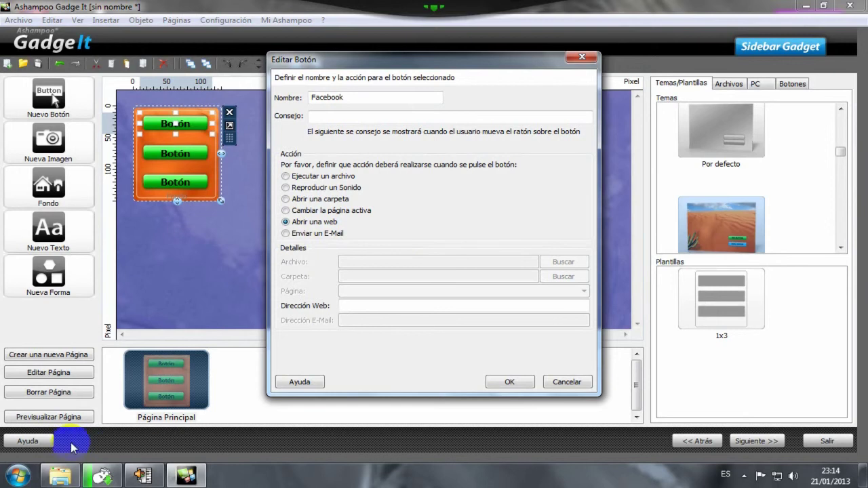
Switch to Google Chrome, open the bookmarked Facebook page and copy the profile's web address.
click(21, 477)
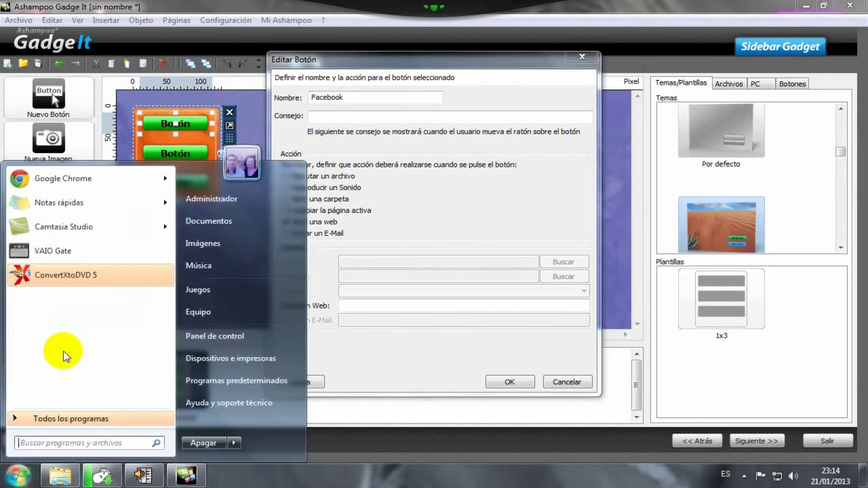
click(77, 178)
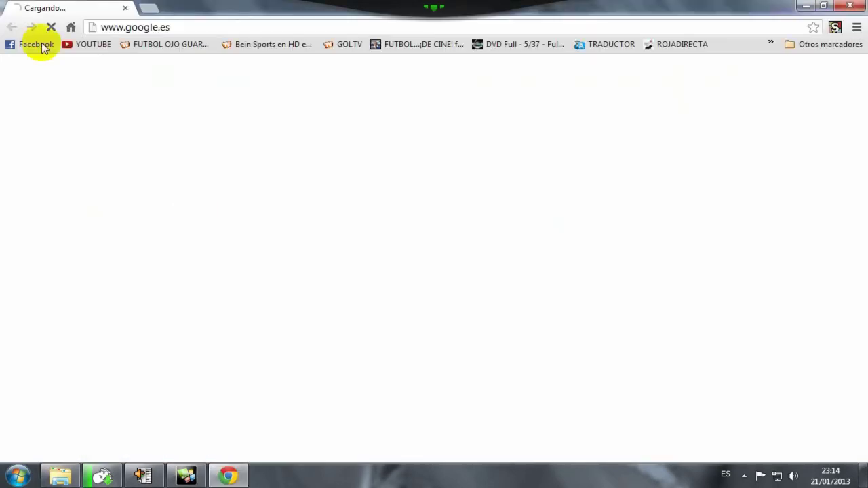
click(35, 44)
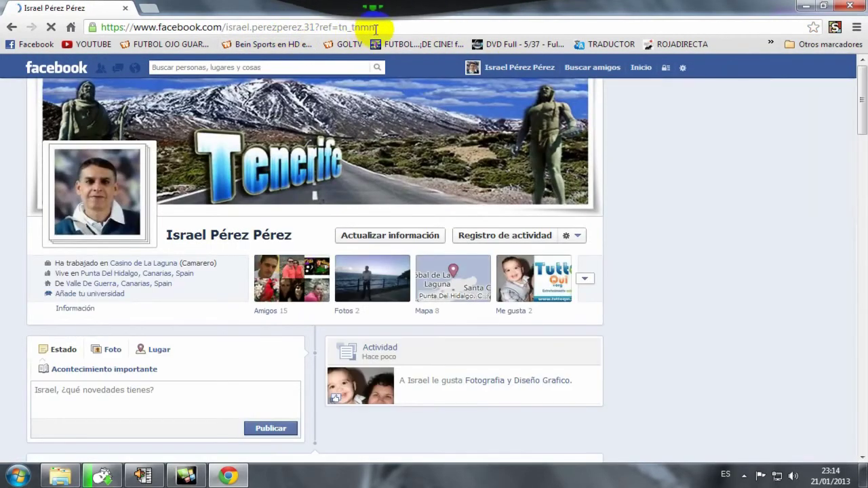
click(375, 27)
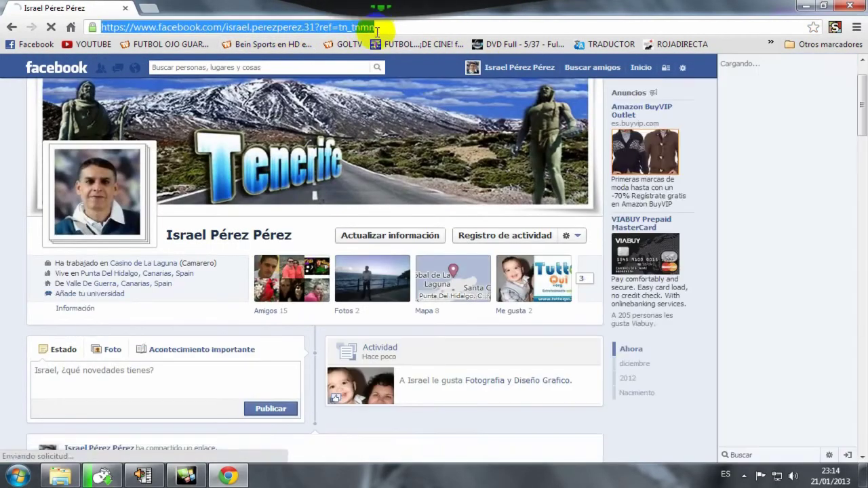
right_click(274, 27)
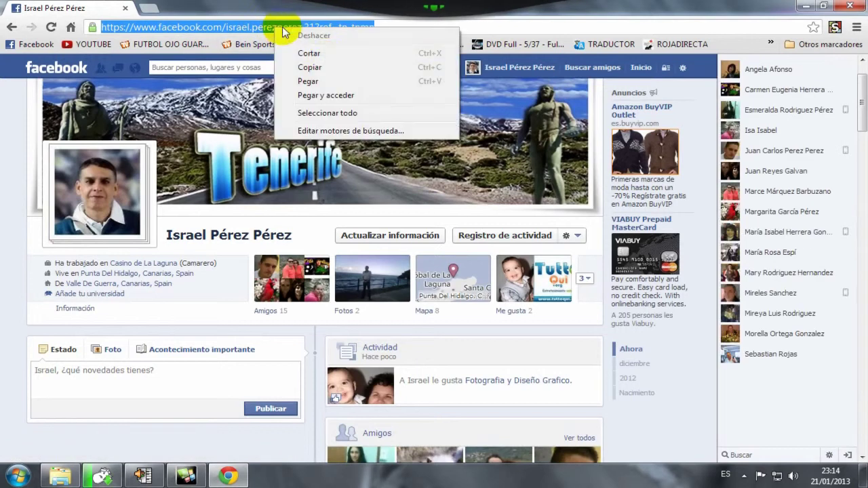
click(309, 67)
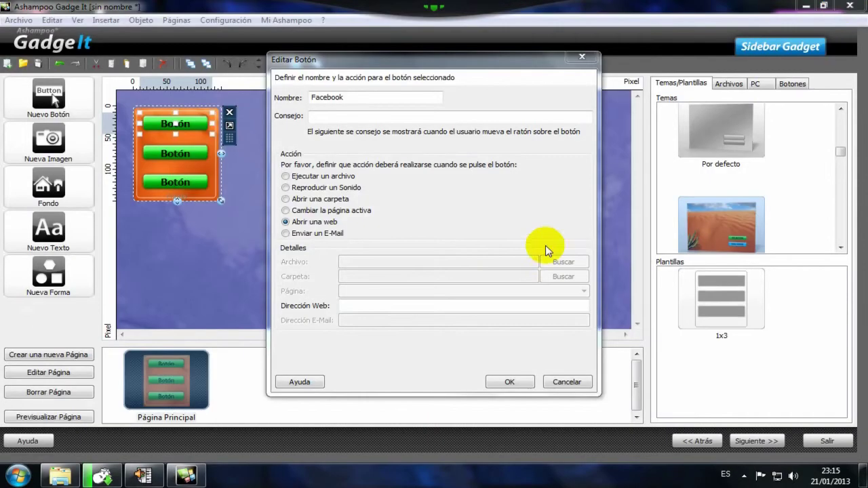
Paste the copied profile address as the Facebook button's web address and save the button settings.
click(403, 305)
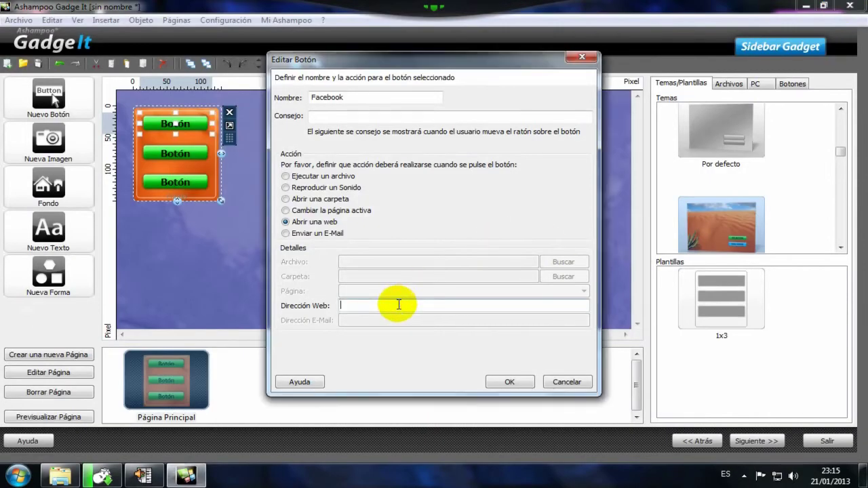
right_click(399, 304)
click(432, 181)
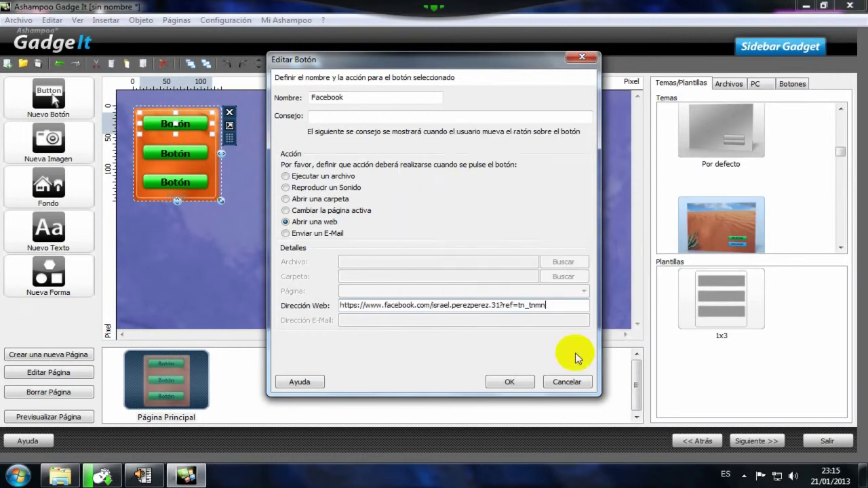
click(512, 382)
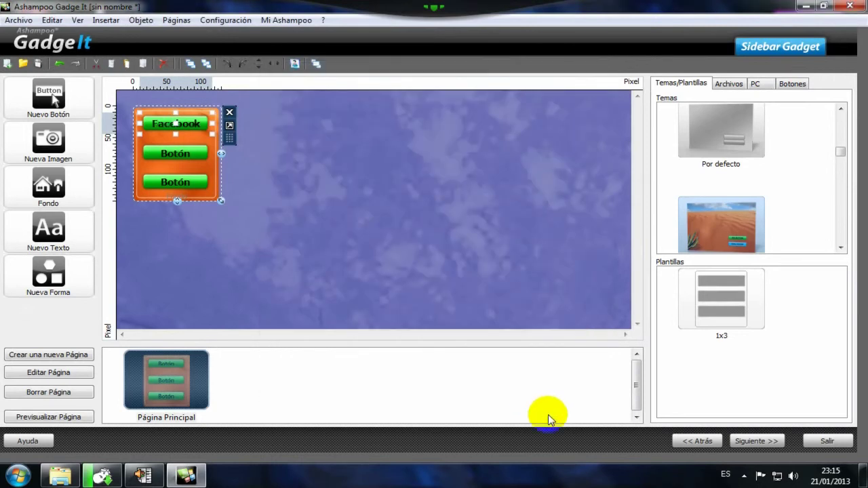
Name the second button Ultraiso and make it run the UltraISO program from the UltraISO start menu folder.
click(203, 166)
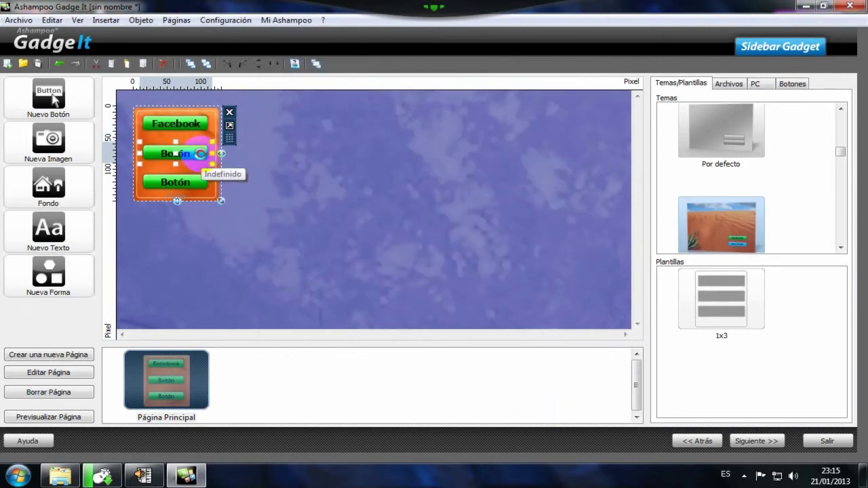
double_click(203, 159)
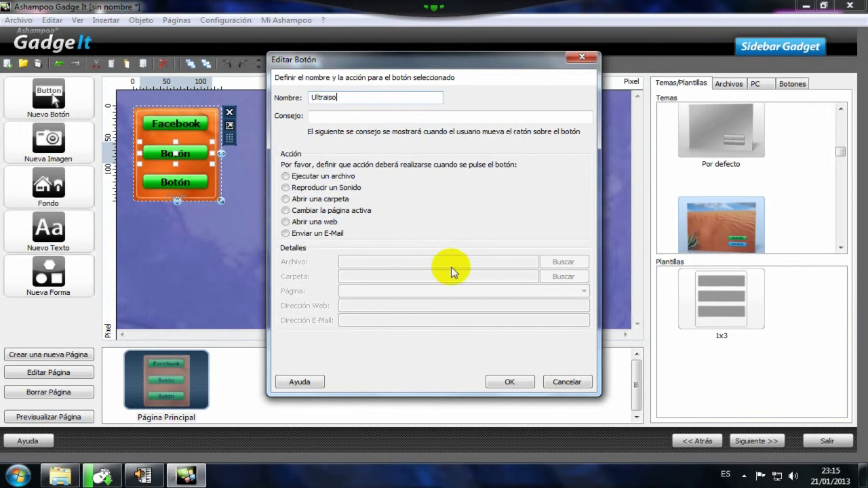
click(286, 177)
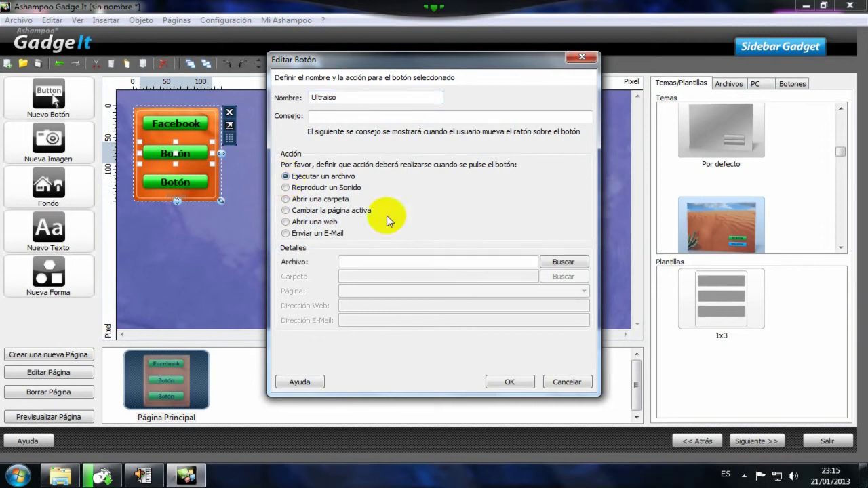
click(562, 263)
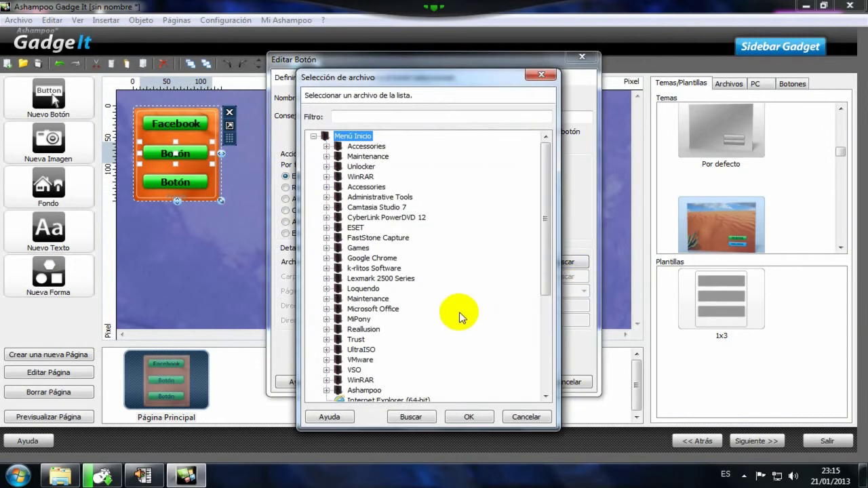
click(326, 350)
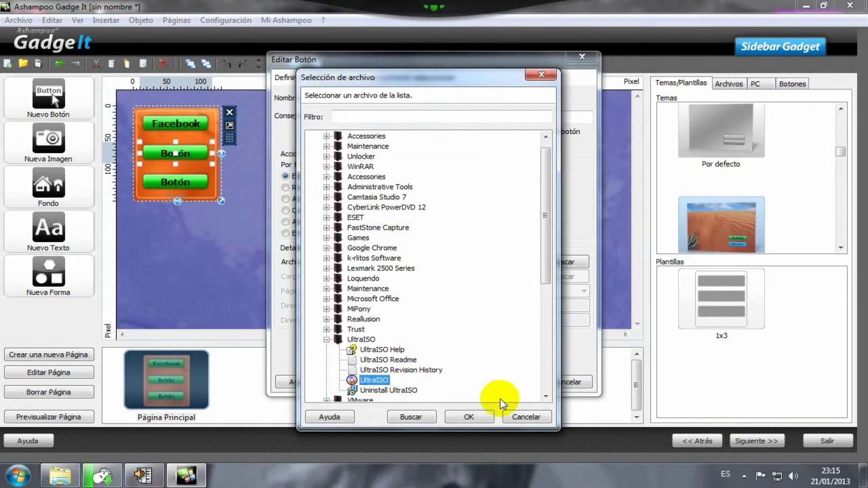
click(476, 415)
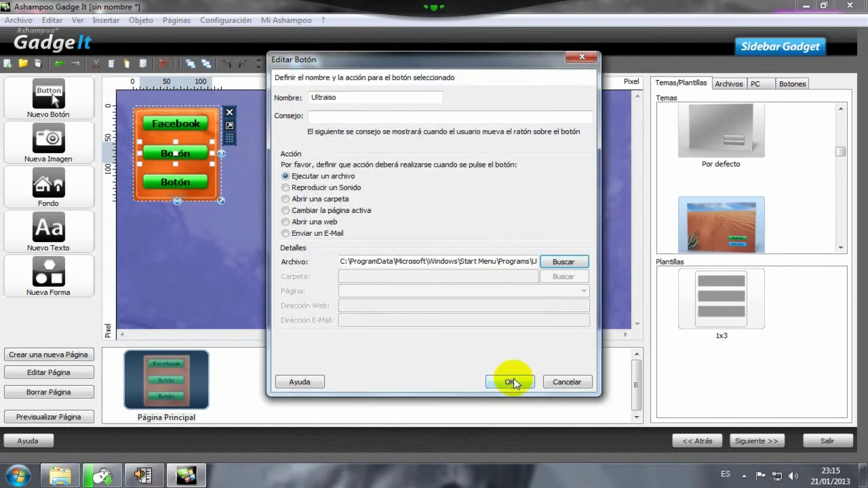
click(510, 382)
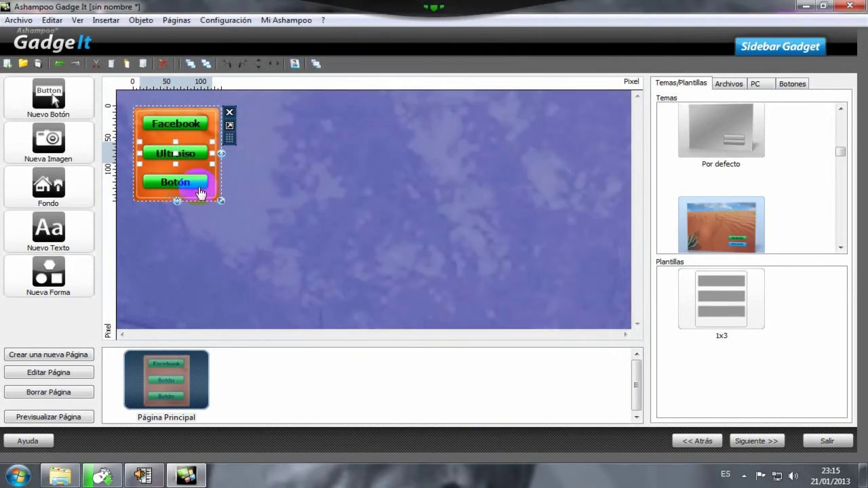
Name the third button Música and make it play the sound file E:\amigos enanitos verdes VIDEO ORIGINAL.wav.
click(199, 183)
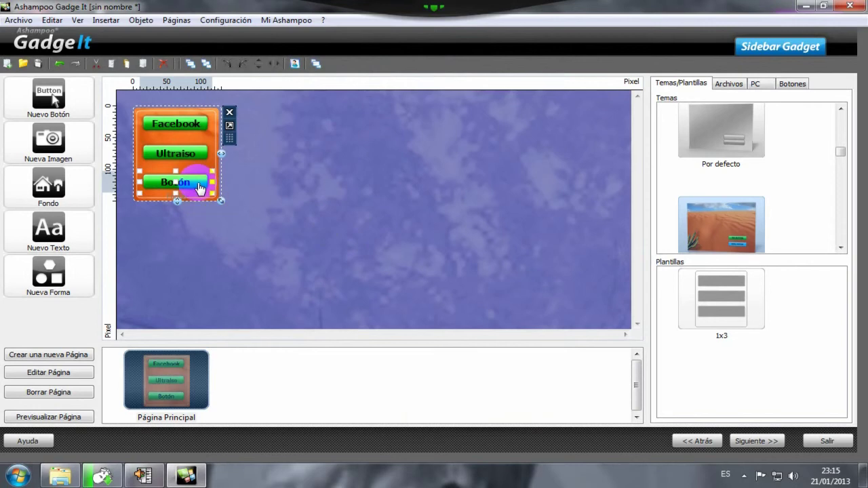
double_click(199, 187)
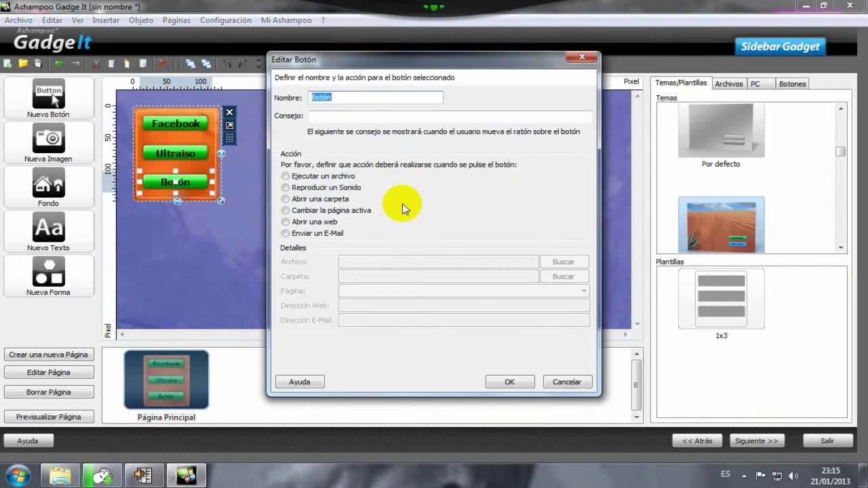
key(BackSpace)
text(Música)
click(286, 187)
click(562, 262)
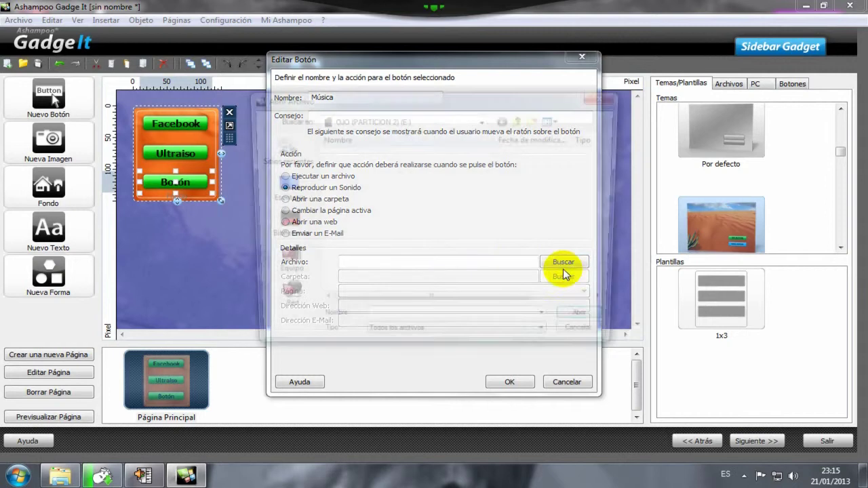
click(414, 261)
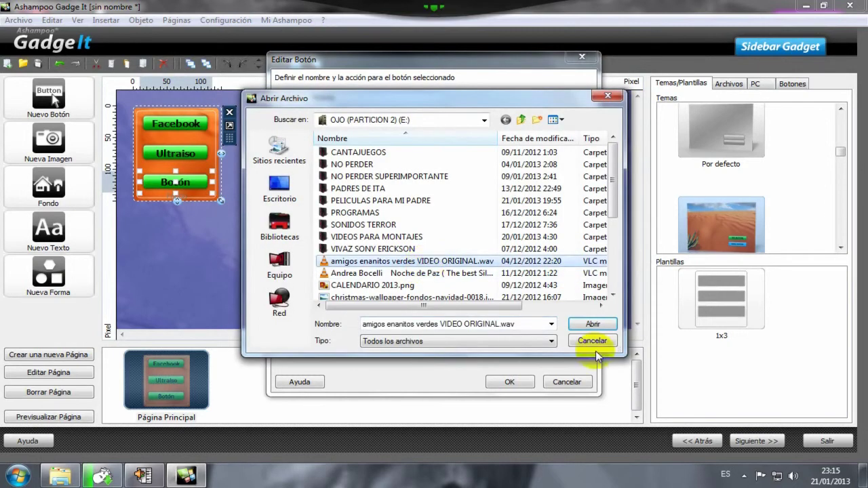
key(Return)
click(510, 382)
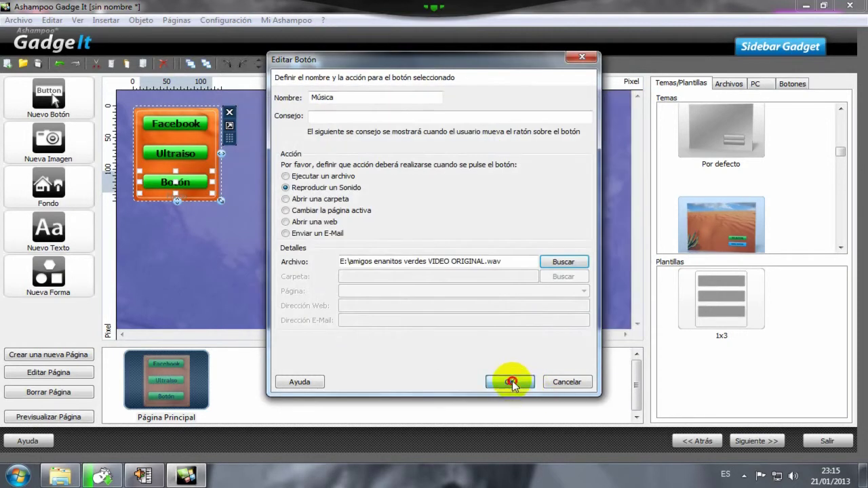
click(272, 248)
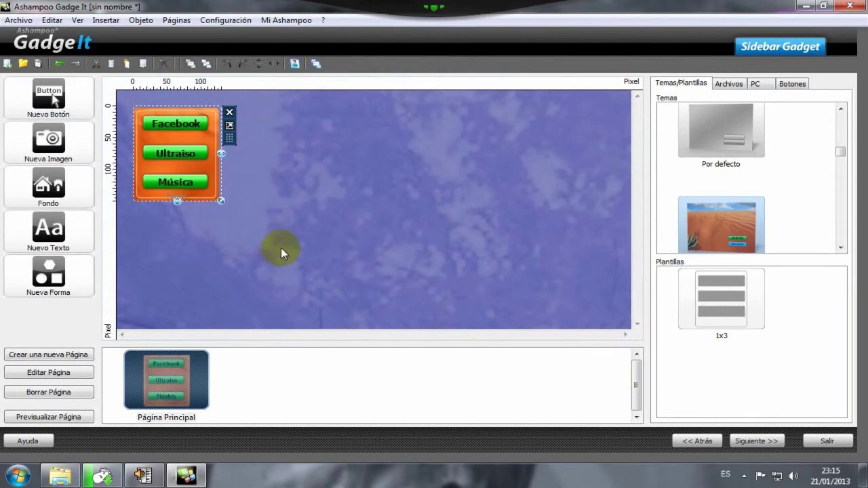
Continue to the gadget's save options and choose to save the result in a folder, with Escritorio as the destination.
click(758, 442)
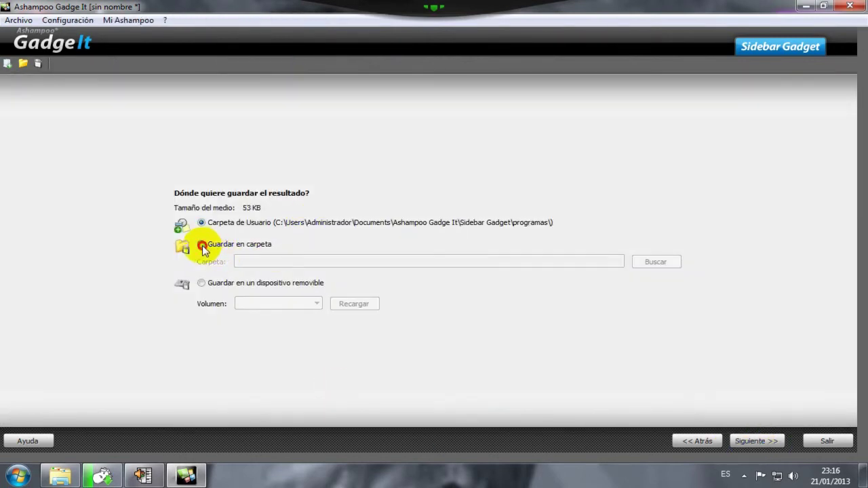
click(202, 245)
click(652, 261)
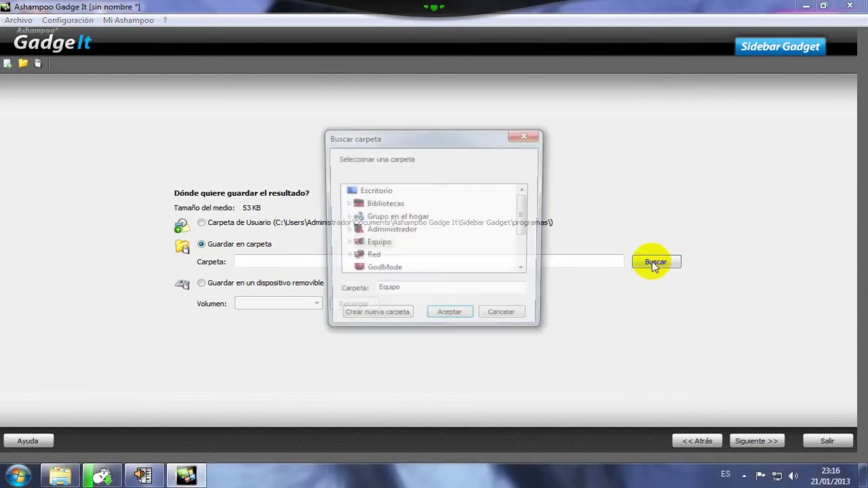
click(372, 190)
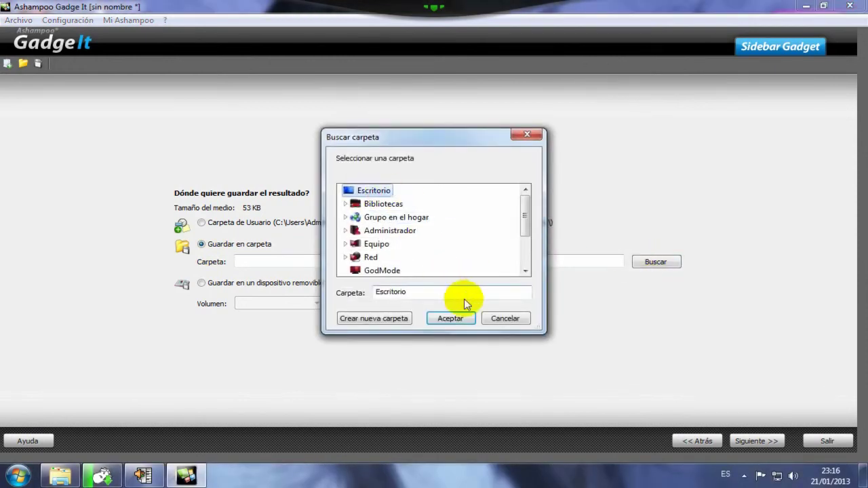
click(450, 318)
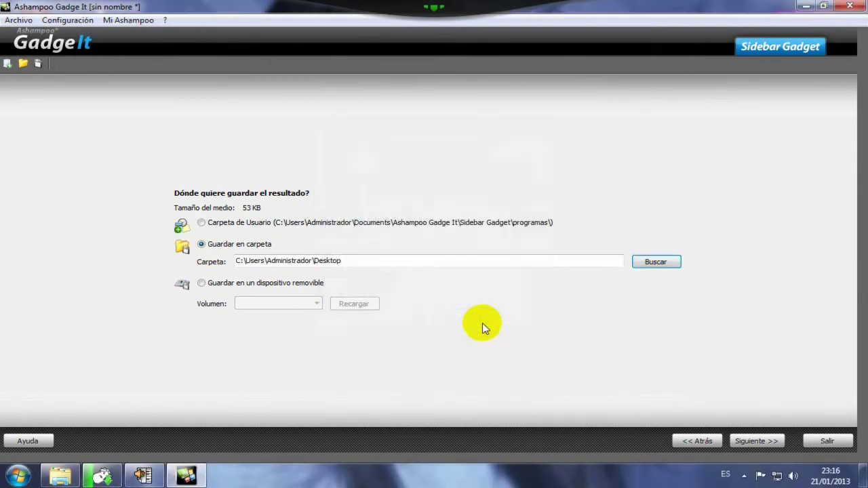
Create the gadget files in the chosen folder and close Gadge It without saving the project changes.
click(754, 440)
click(472, 282)
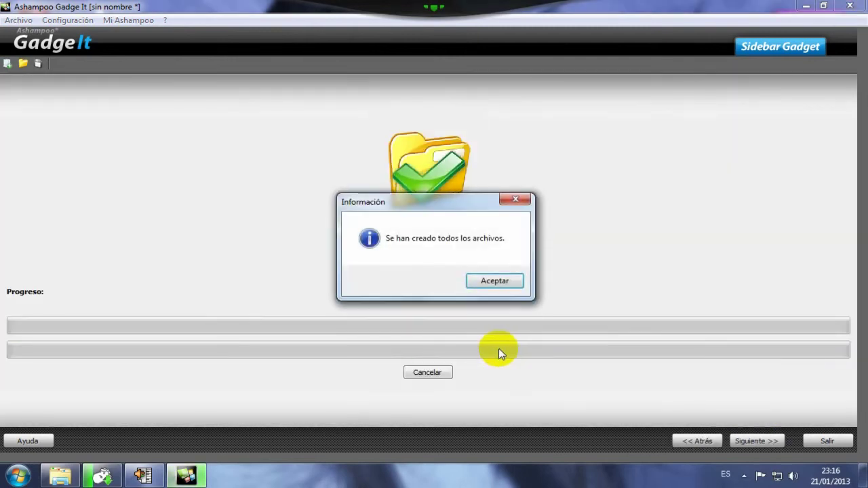
click(494, 280)
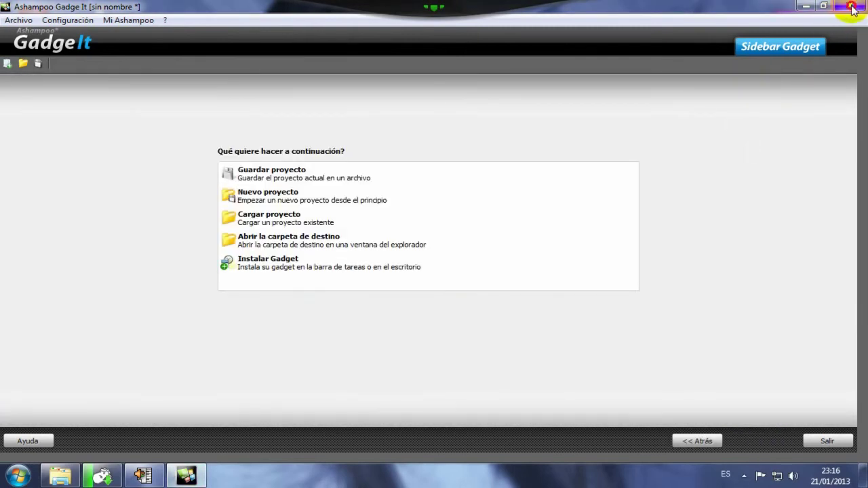
click(851, 7)
click(447, 282)
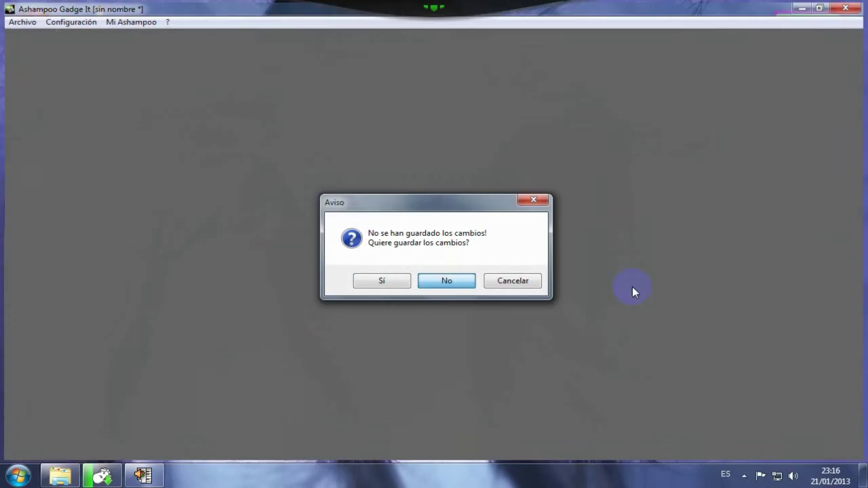
Install programas.gadget from the desktop, move the new gadget up beside the existing button gadgets and put the file back under audio.mp3.
drag(95, 102, 294, 107)
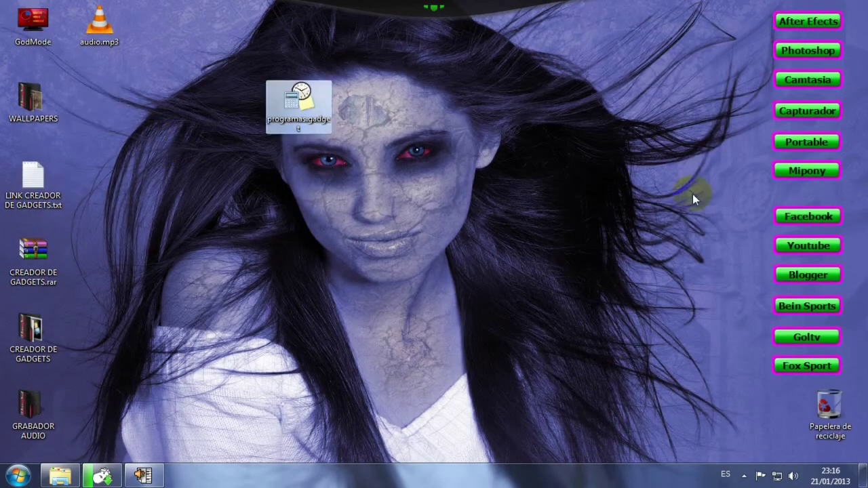
right_click(303, 109)
click(354, 117)
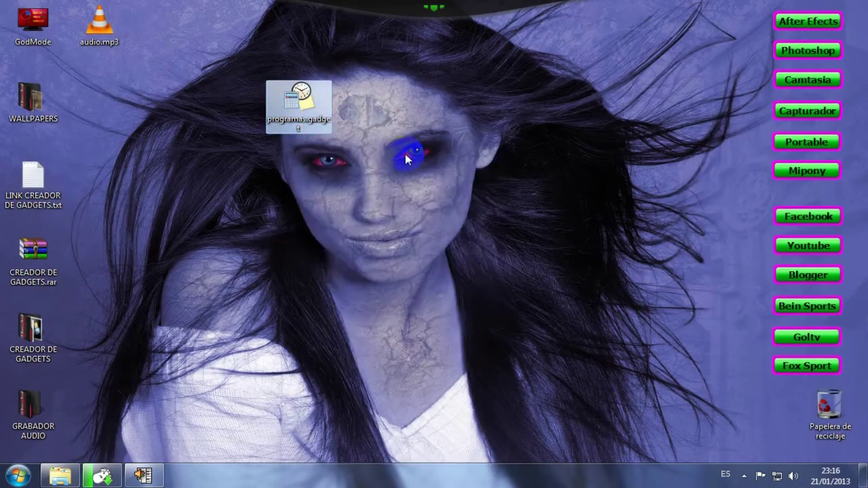
click(468, 242)
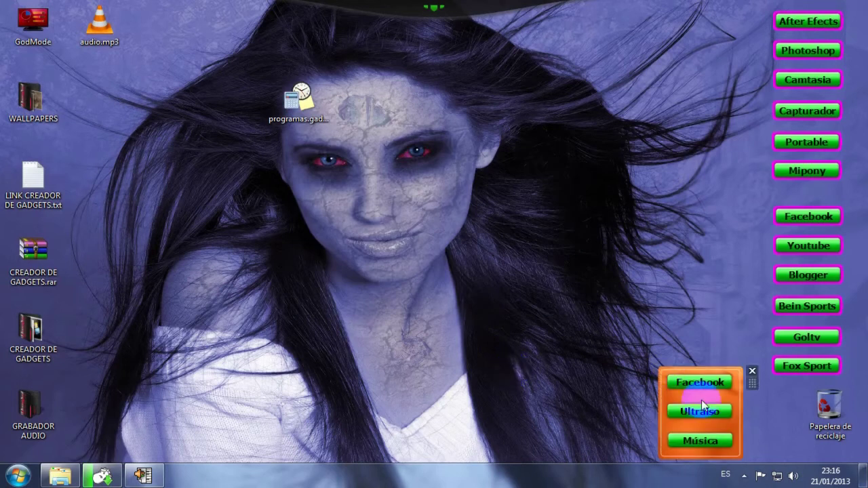
drag(716, 397, 674, 198)
drag(298, 109, 98, 101)
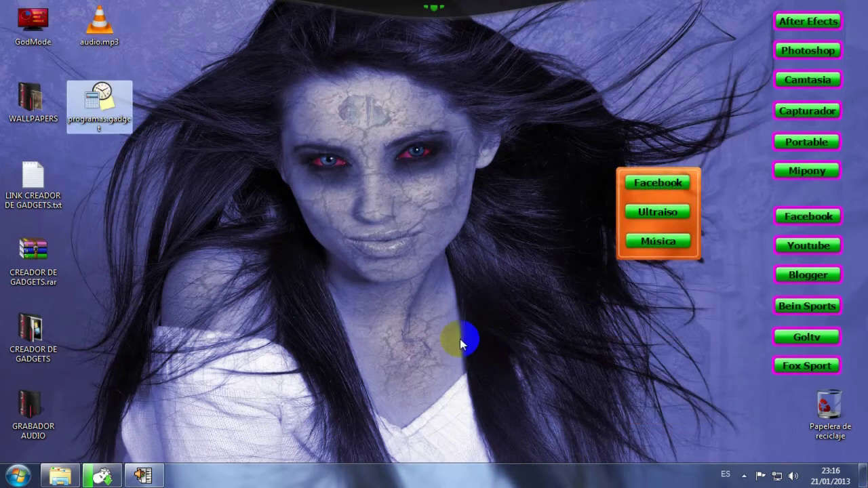
Test the new gadget's Facebook and Ultraiso buttons, closing the browser and UltraISO windows they open.
click(664, 194)
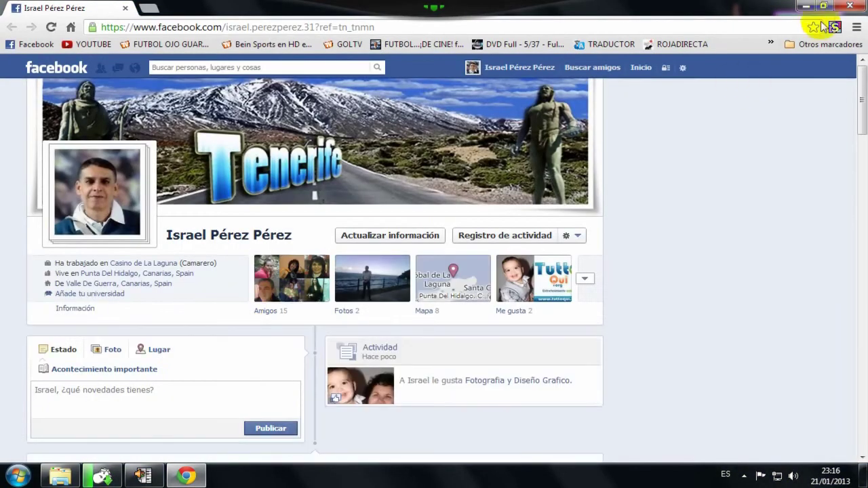
click(849, 5)
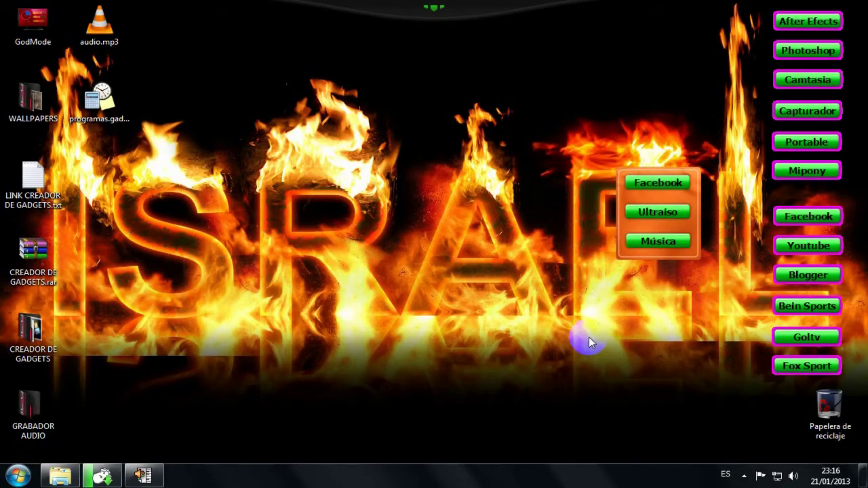
click(663, 212)
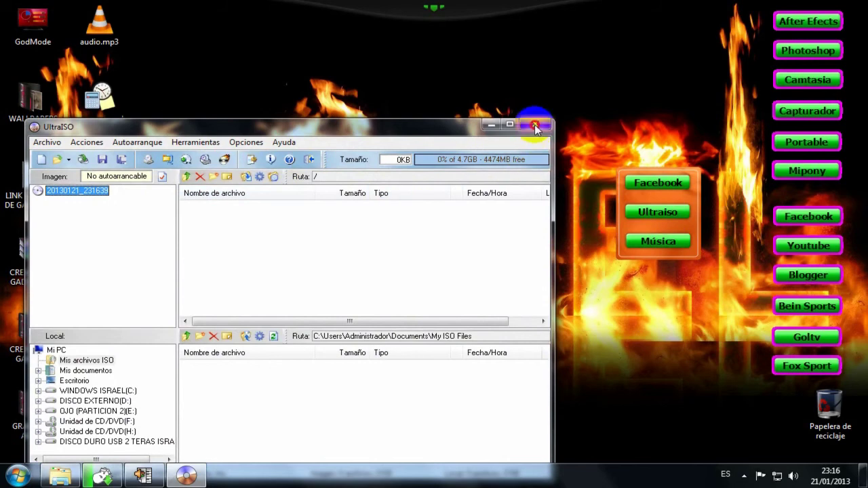
click(535, 127)
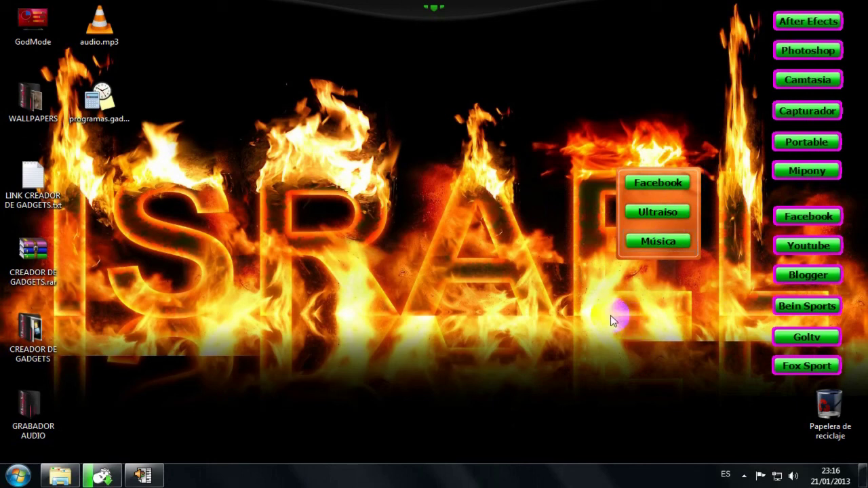
click(744, 476)
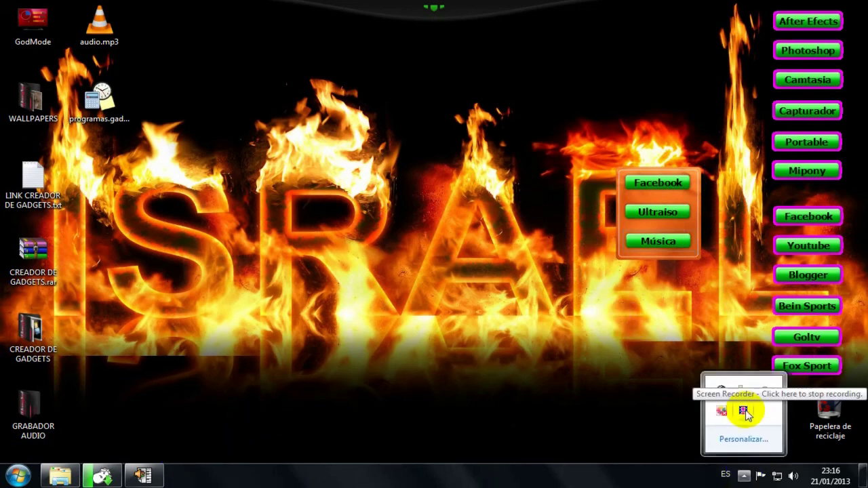